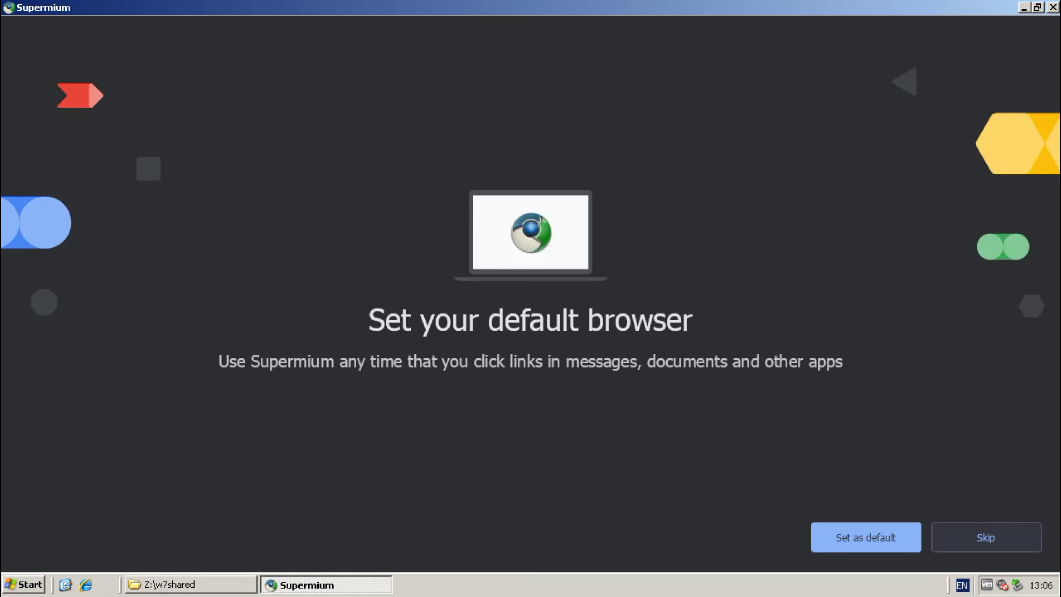
Step: Skip setting Supermium as the default browser and open its settings page
left_click(987, 538)
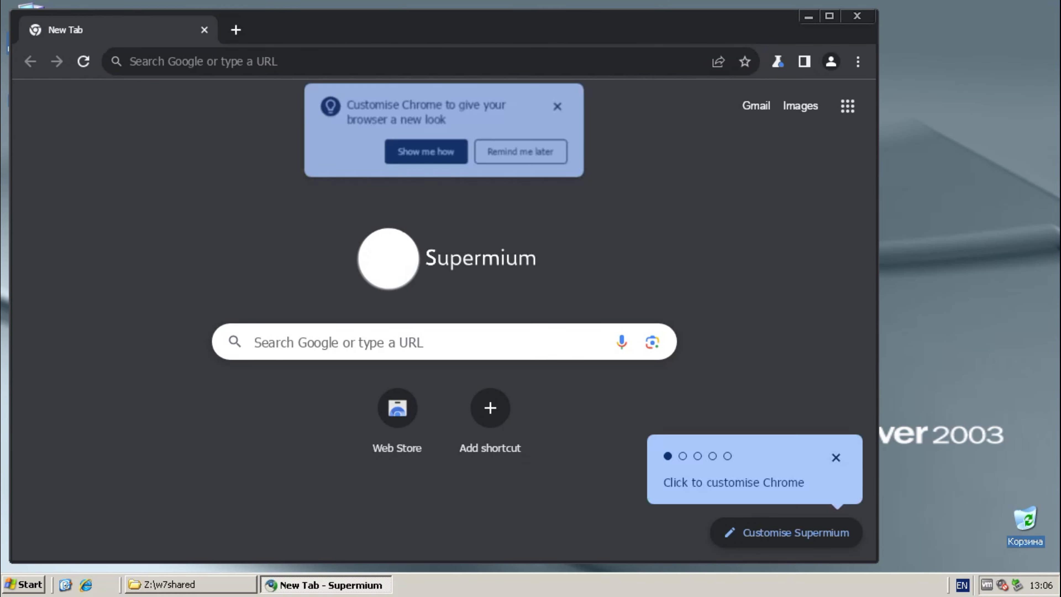
left_click(858, 61)
left_click(687, 363)
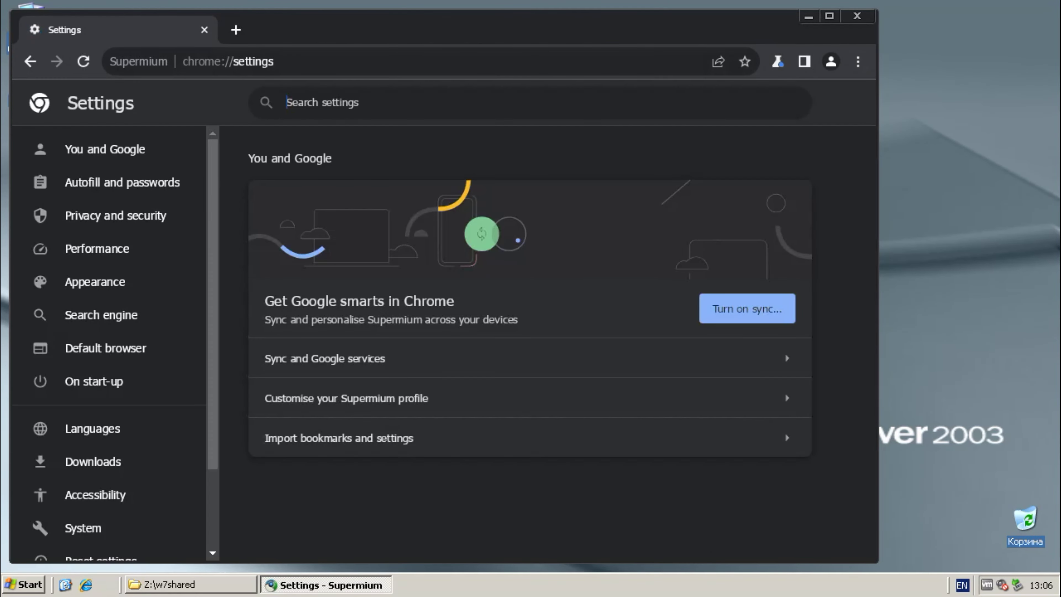
Step: Review Supermium's Performance, Downloads, System and About settings pages, and close the browser
left_click(97, 249)
scroll(526, 343, "down", 2)
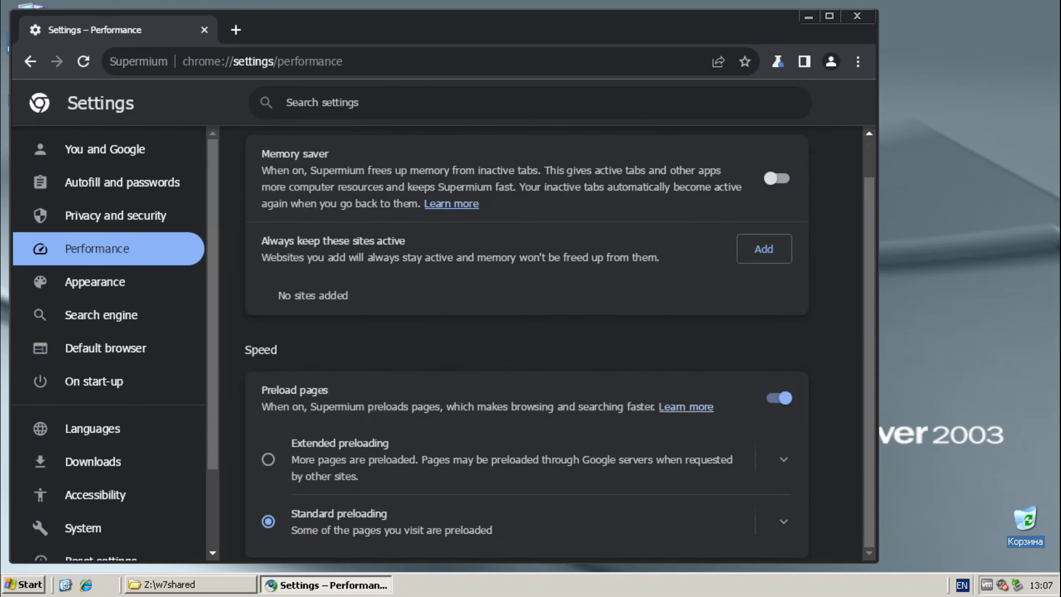
scroll(109, 353, "down", 2)
left_click(93, 360)
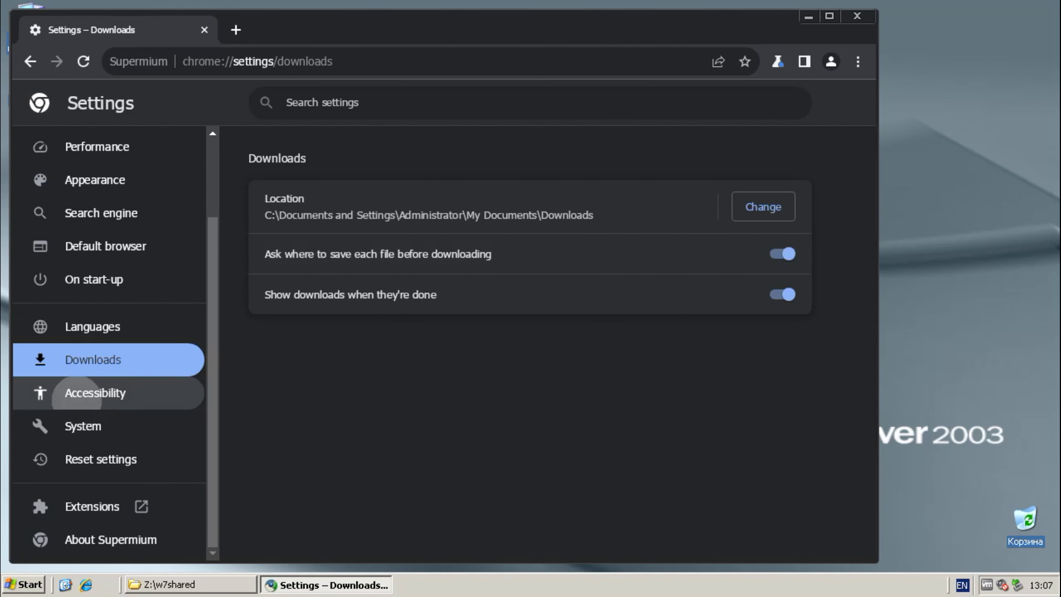
left_click(83, 426)
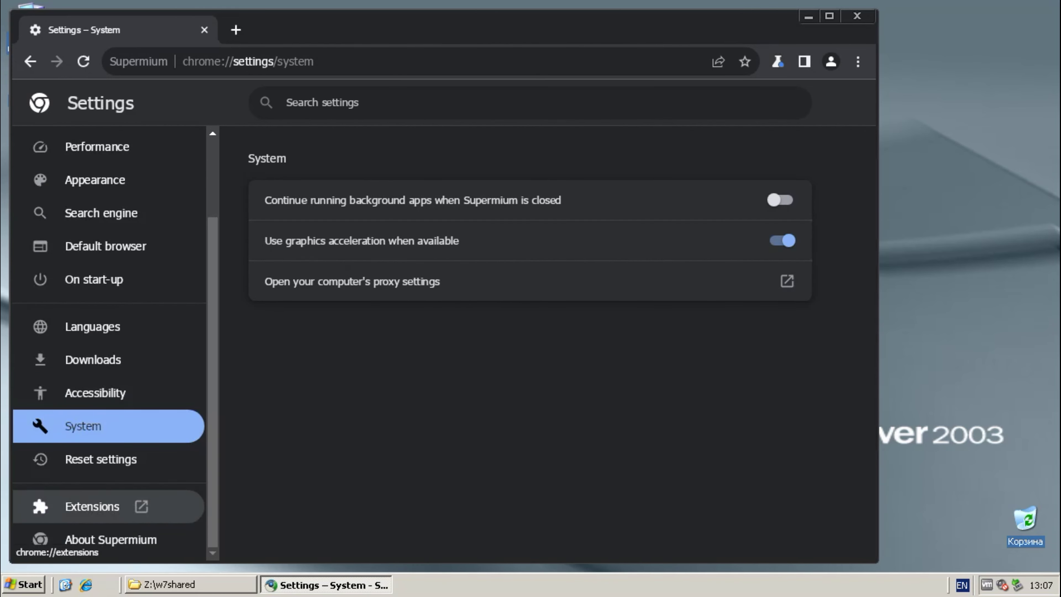
left_click(110, 539)
left_click(858, 16)
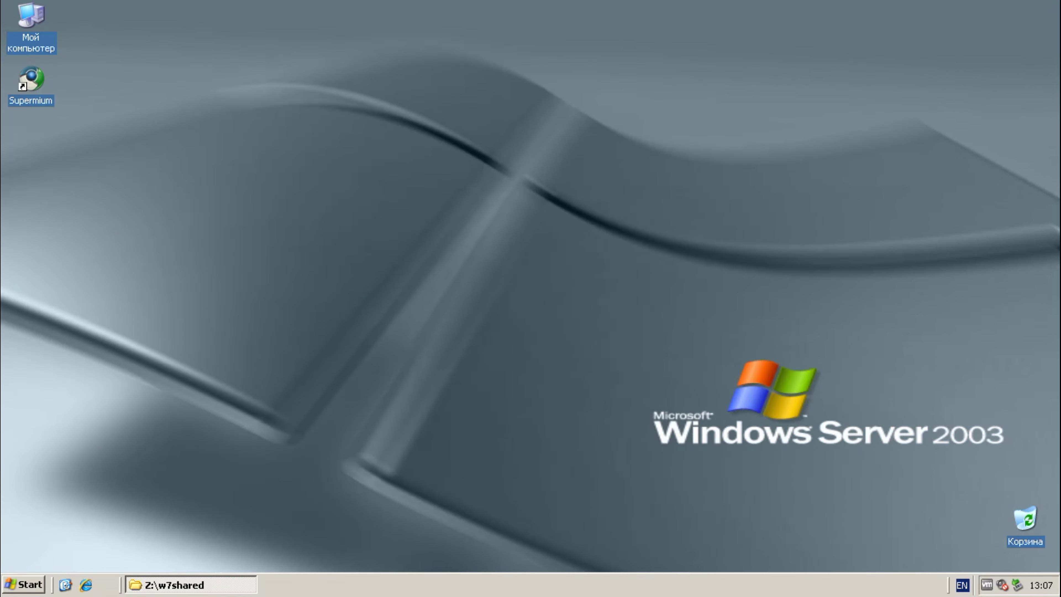
Step: Run winrar-x64-701ru.exe from Z:\w7shared, allow it through the security prompt, and minimise the folder window
scroll(459, 333, "down", 8)
double_click(262, 564)
left_click(578, 312)
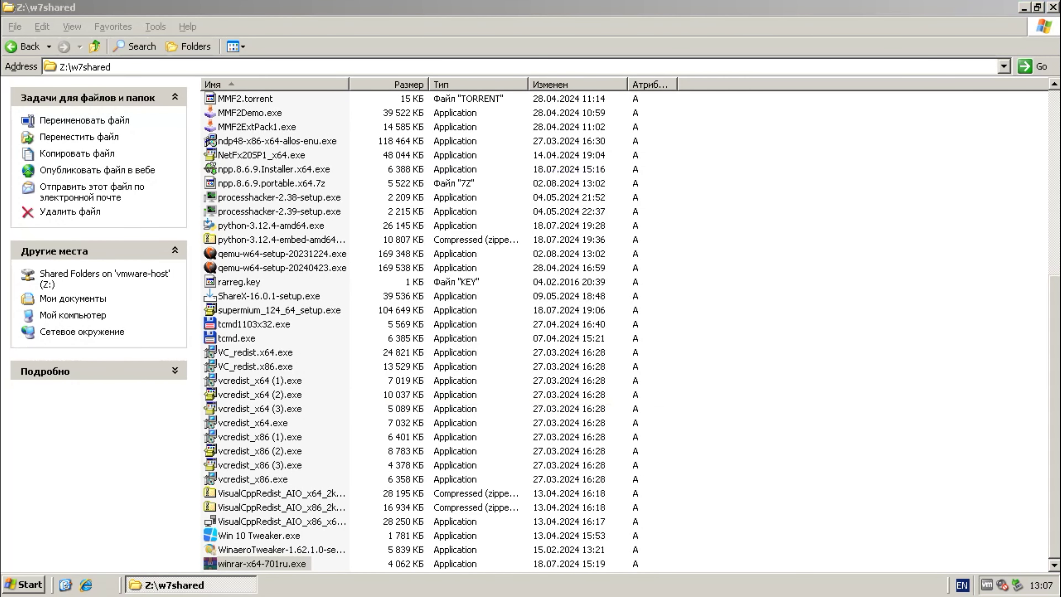
left_click(1024, 7)
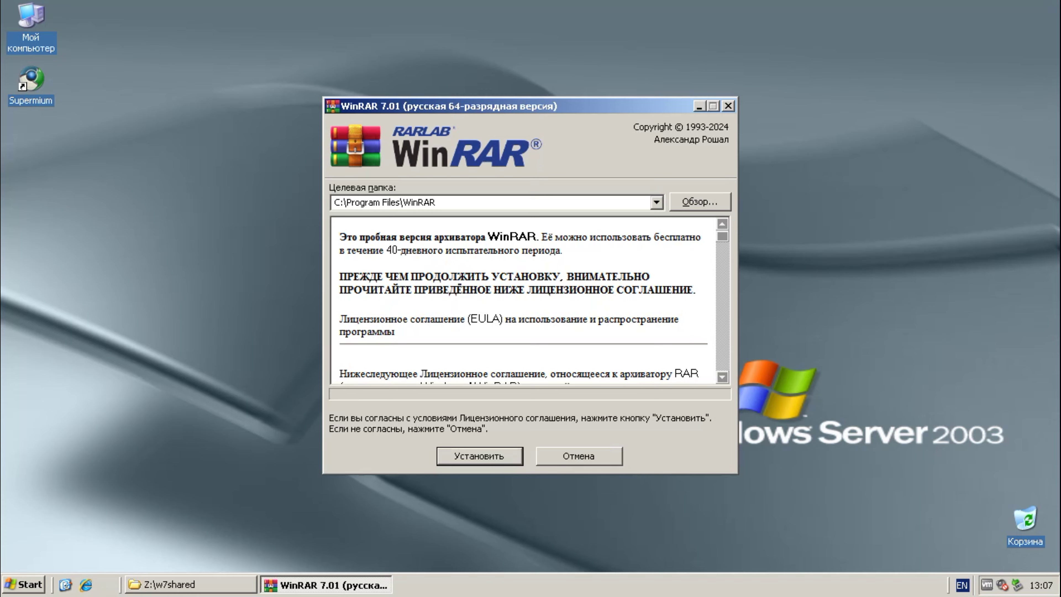
Step: Install WinRAR 7.01 in C:\Program Files\WinRAR, adjusting its shell context-menu items before finishing the setup
left_click(480, 456)
left_click(357, 243)
key("Down")
key("space")
key("Return")
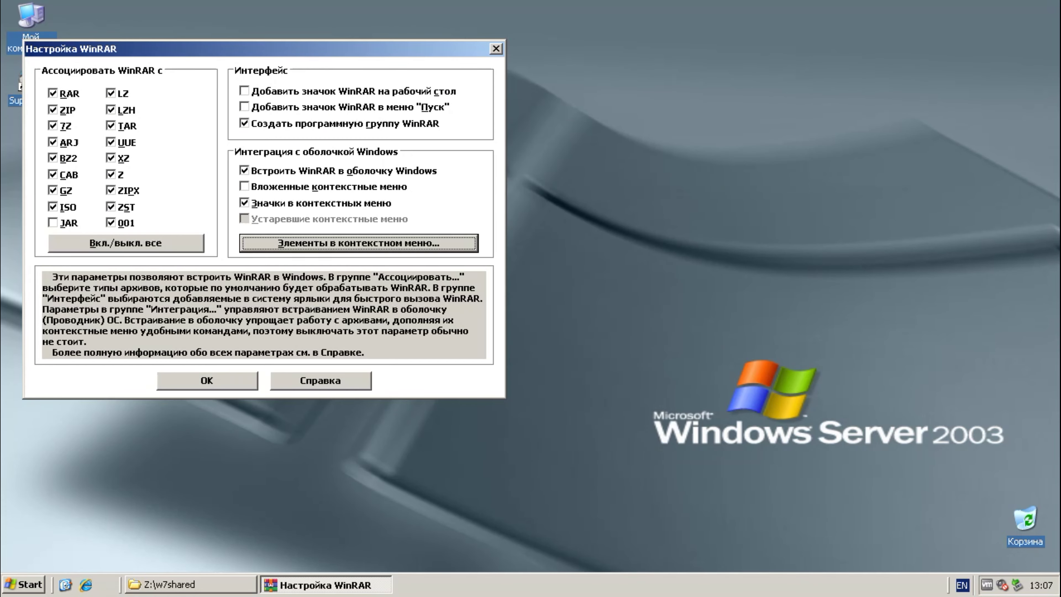
key("Return")
key("Return")
Step: Launch the newly installed WinRAR to check that it works, and close it
left_click(24, 585)
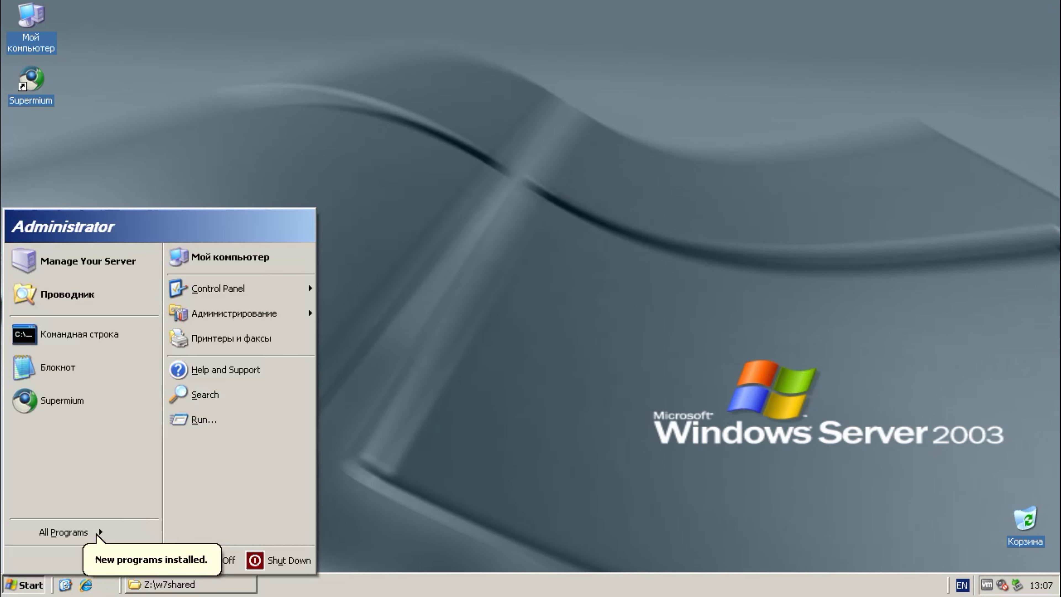
left_click(64, 532)
mouse_move(167, 487)
key("Right")
key("Return")
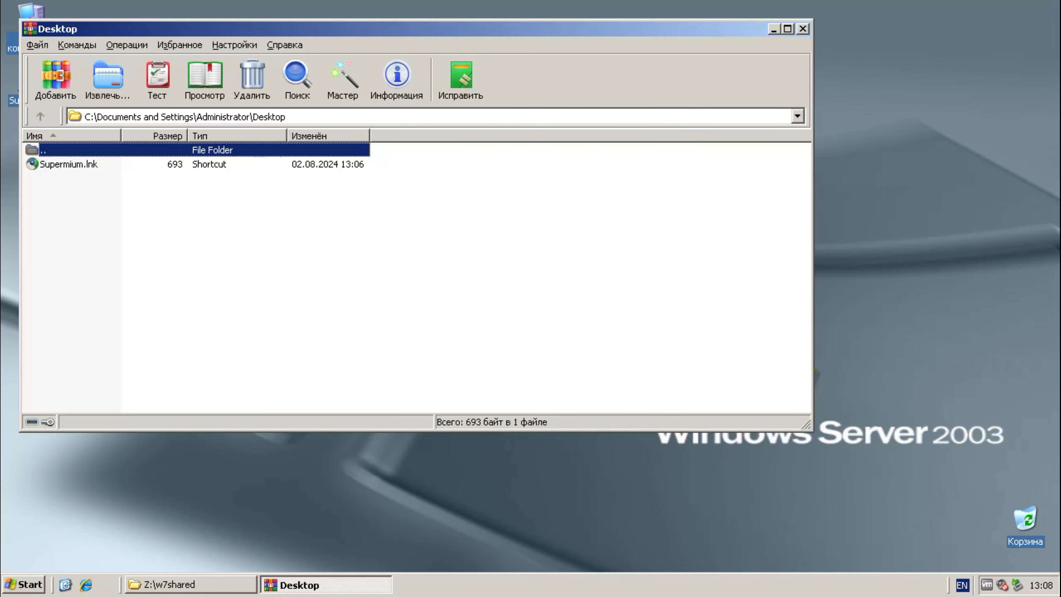
left_click_drag(418, 29, 479, 64)
left_click(531, 298)
left_click(864, 64)
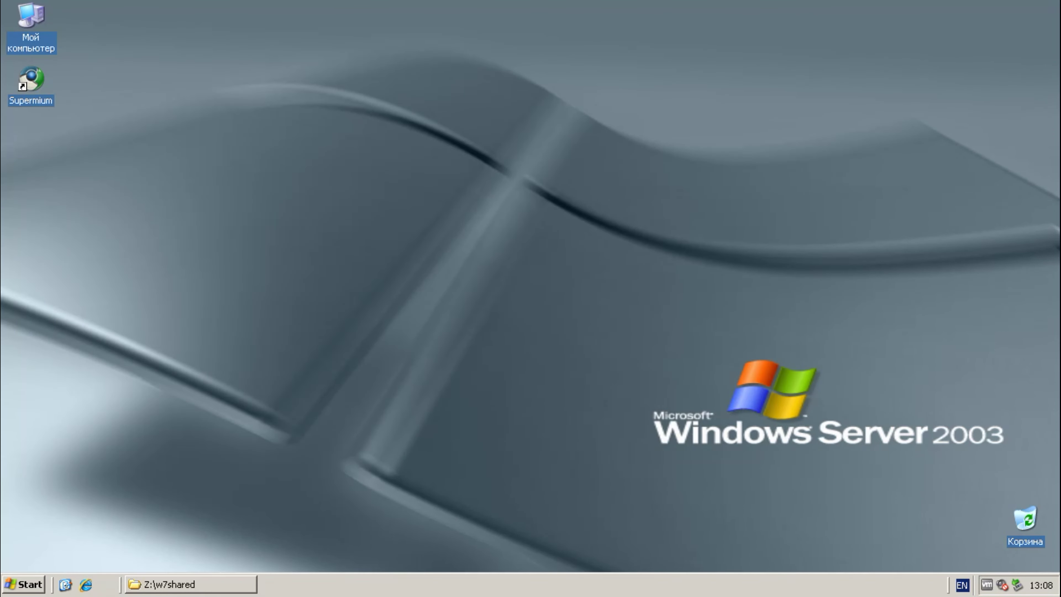
Step: Run dxwebsetup.exe from Z:\w7shared, accept the DirectX licence terms, and continue the setup
left_click(190, 585)
double_click(251, 338)
left_click(197, 271)
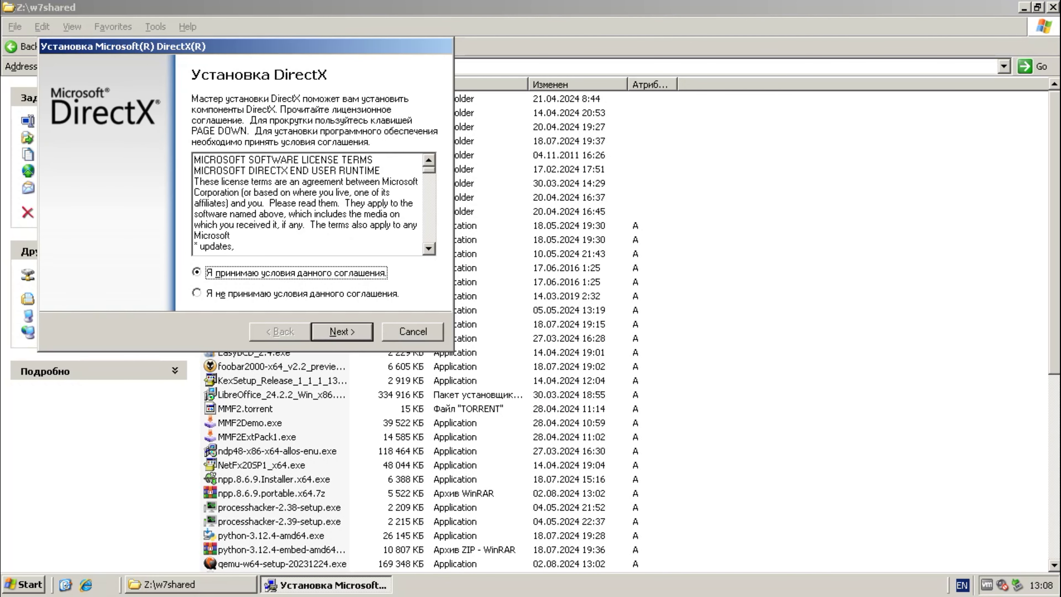
left_click(342, 332)
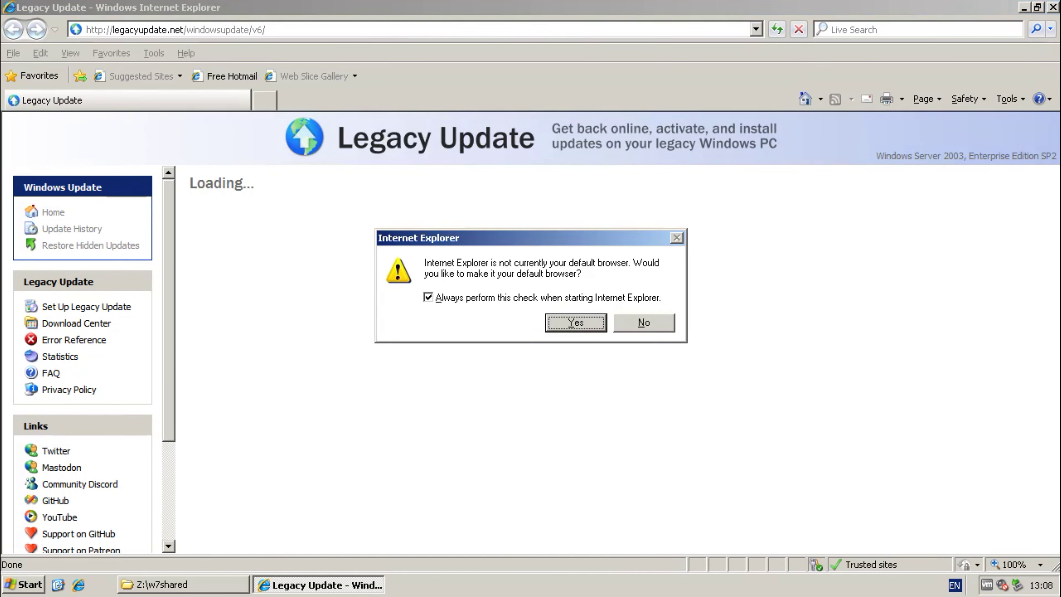
Step: Make Internet Explorer the default browser and save WindowsServer2003-KB942288-v4-x64.exe from the Legacy Update download center to the desktop
key("Return")
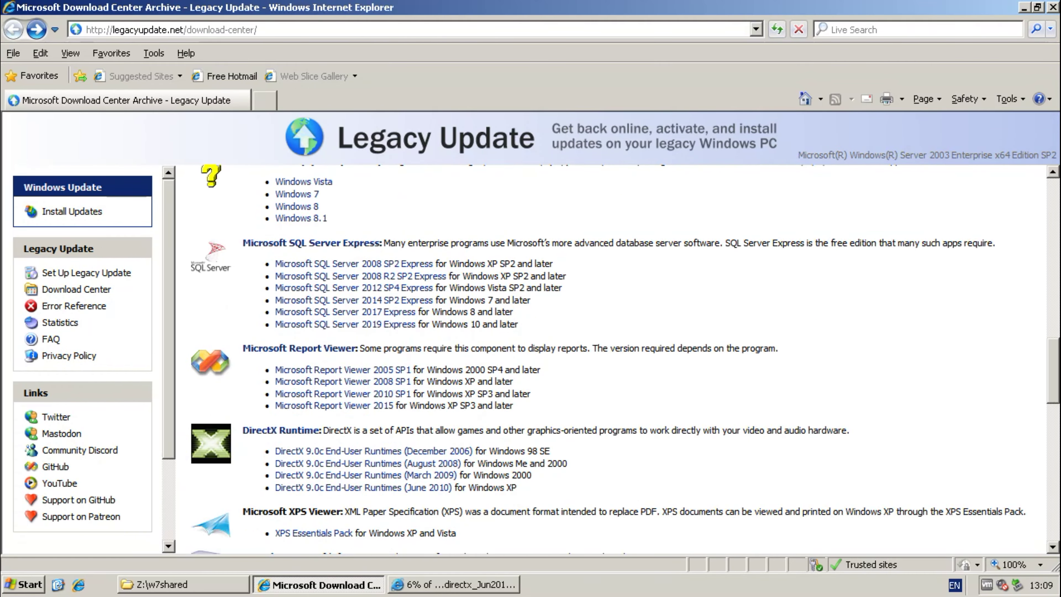
scroll(611, 360, "up", 6)
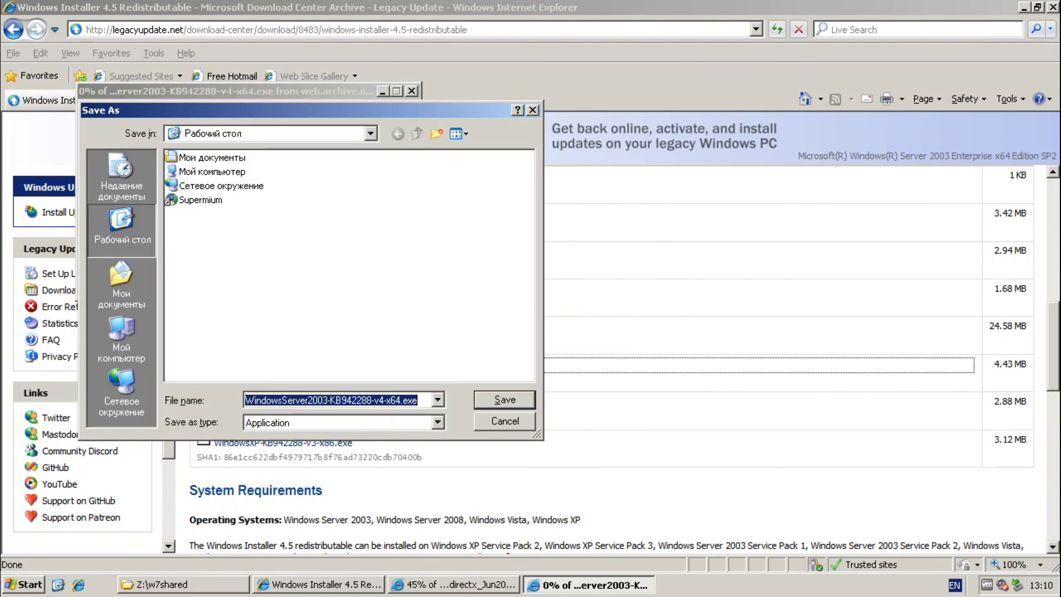
left_click(505, 401)
left_click(246, 276)
left_click(433, 427)
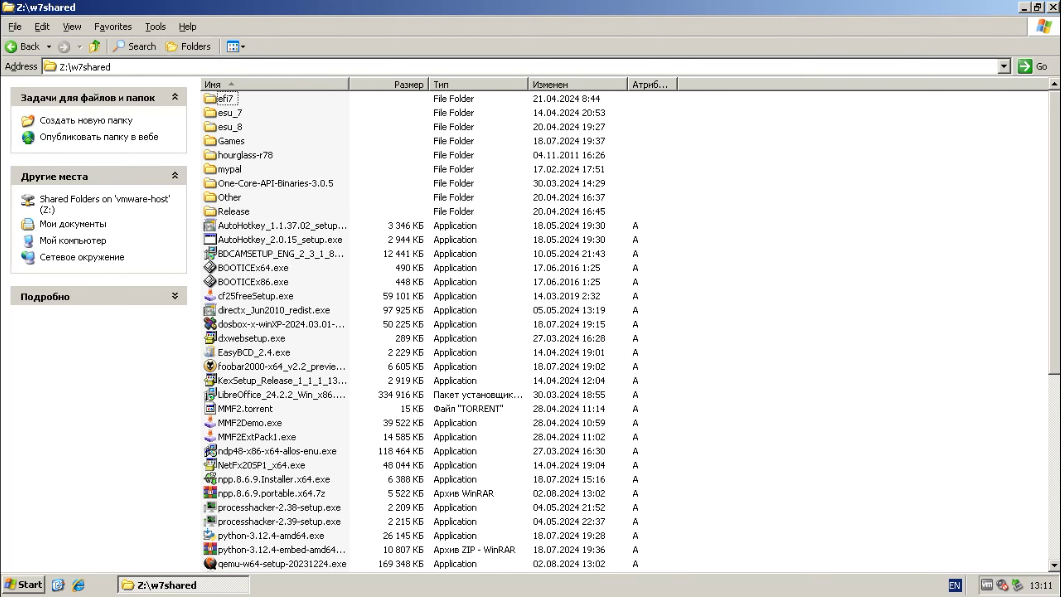
Step: Install Process Hacker 2 from processhacker-2.39-setup.exe, accepting the licence and default options, and launch it on completion
double_click(279, 522)
left_click(585, 322)
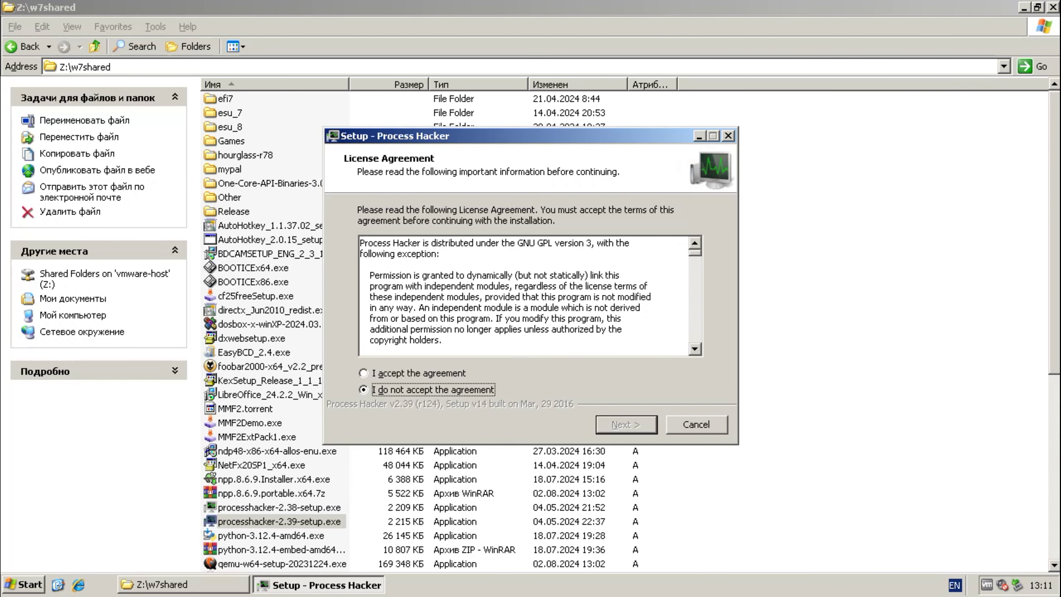
key("Return")
key("Return")
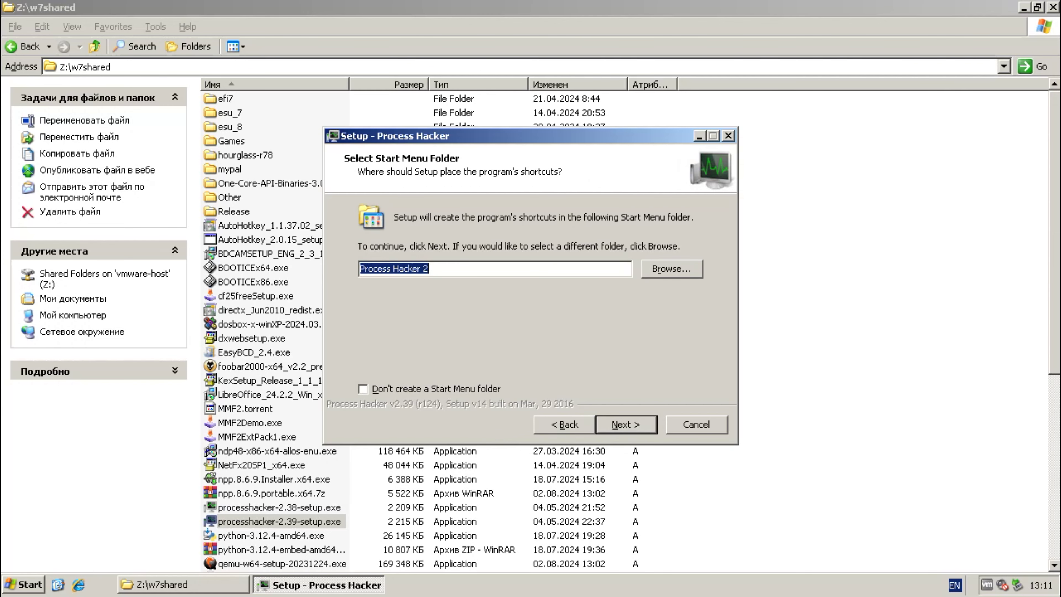
key("Return")
scroll(532, 304, "down", 1)
key("Return")
key("Return")
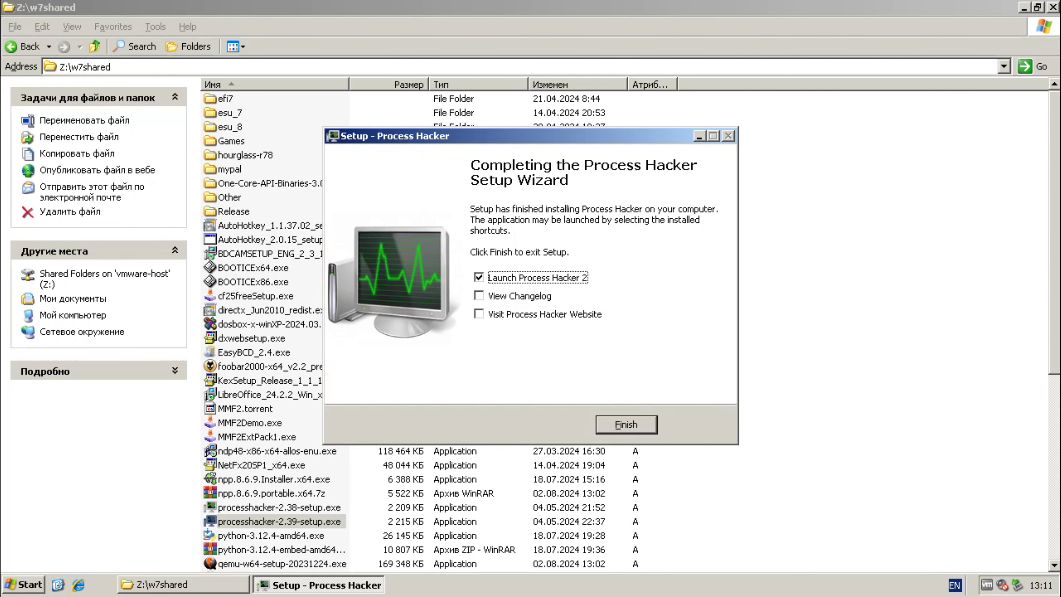
key("Return")
Step: Examine the running processes in Process Hacker, including dllhost.exe, and close the program
left_click(77, 513)
left_click(127, 386)
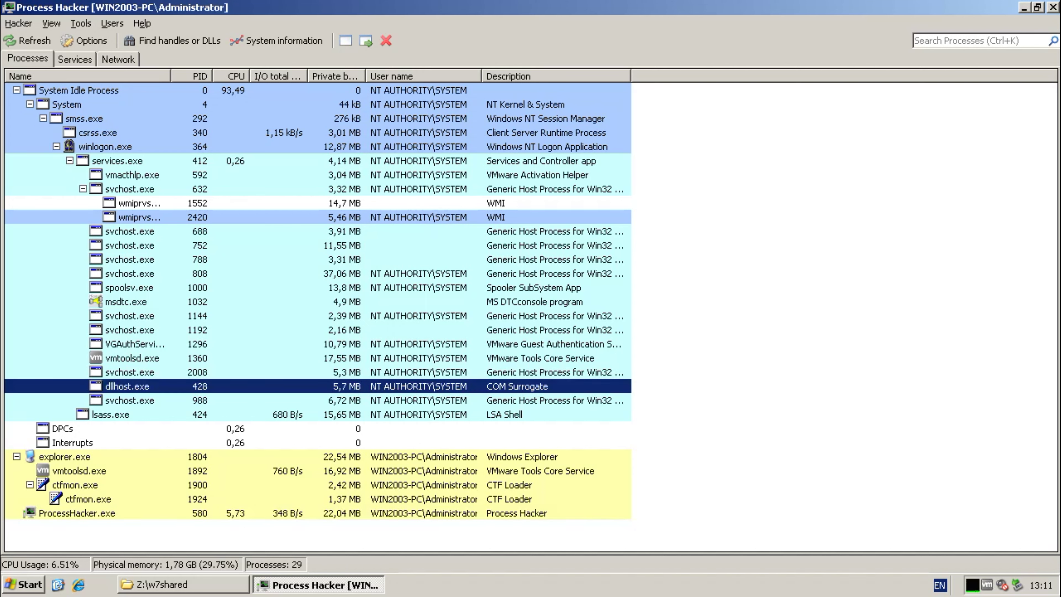
key("alt+F4")
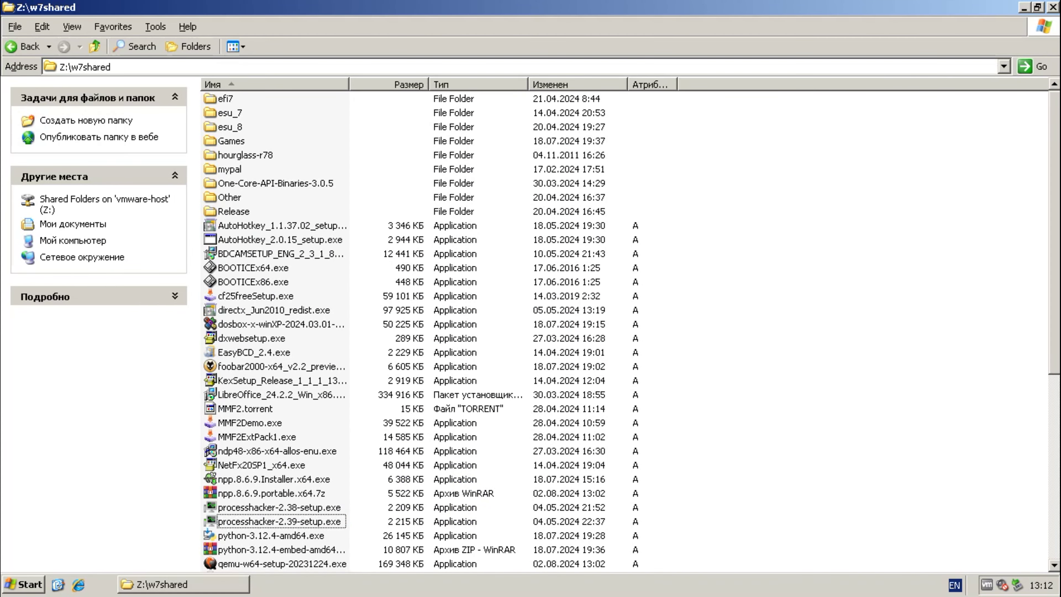
Step: Extract all contents of npp.8.6.9.portable.x64.7z to C:\Program Files\Notepad++
double_click(272, 493)
left_click(168, 115)
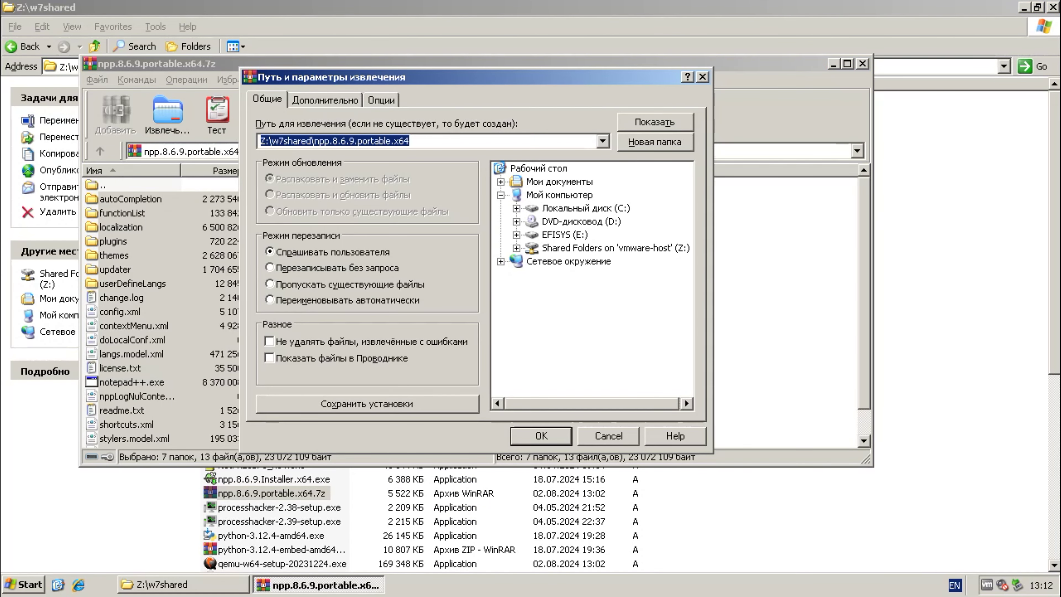
type("C:\\Program Files\\Notepad++")
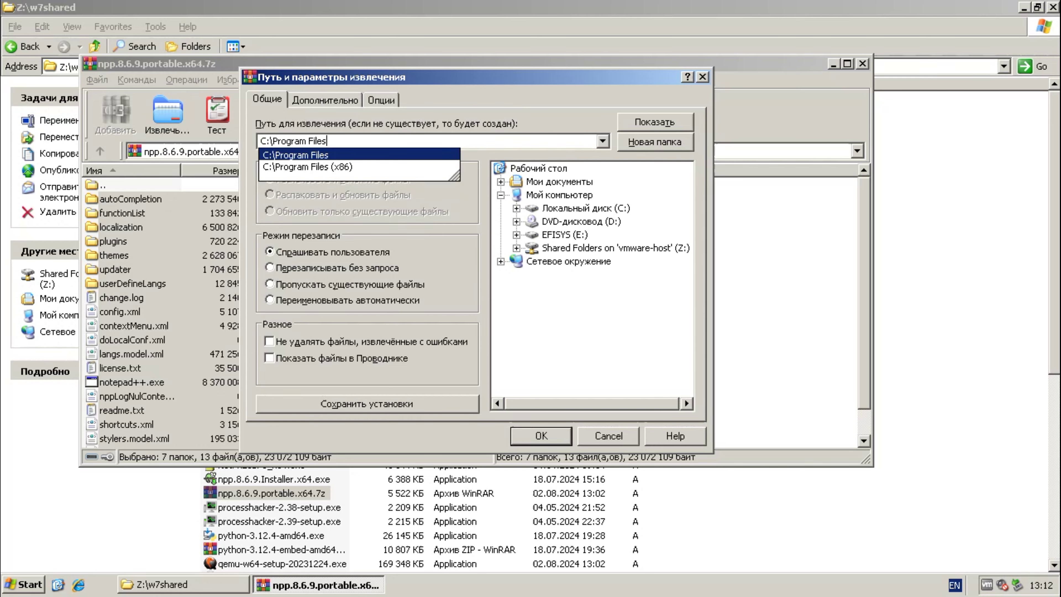
key("Return")
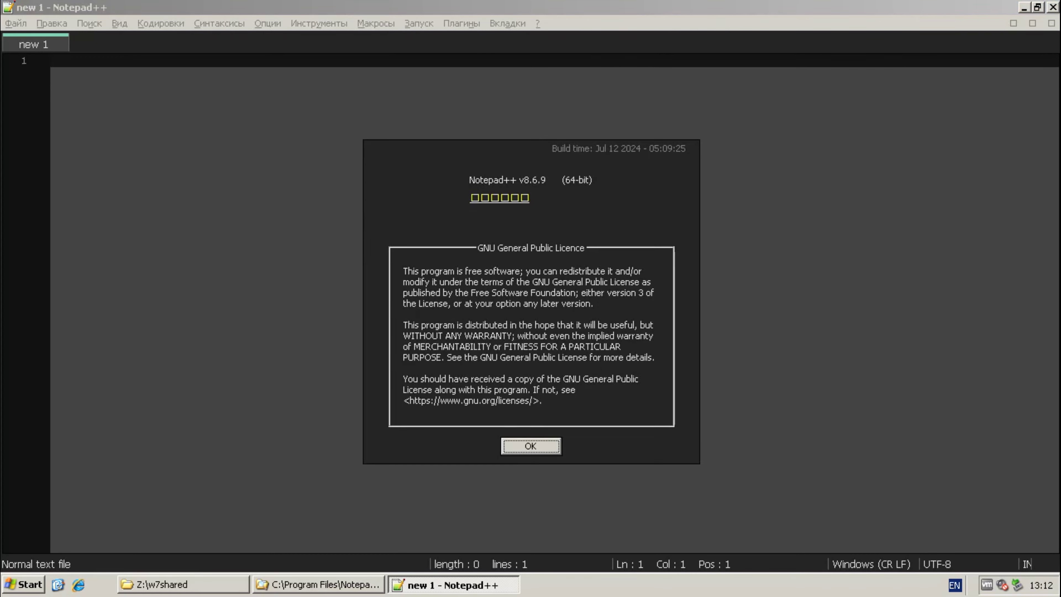
Step: Dismiss the Notepad++ about box, enter "Hello, world!!!" with enlarged text, close the editor, and return to Z:\w7shared
key("Escape")
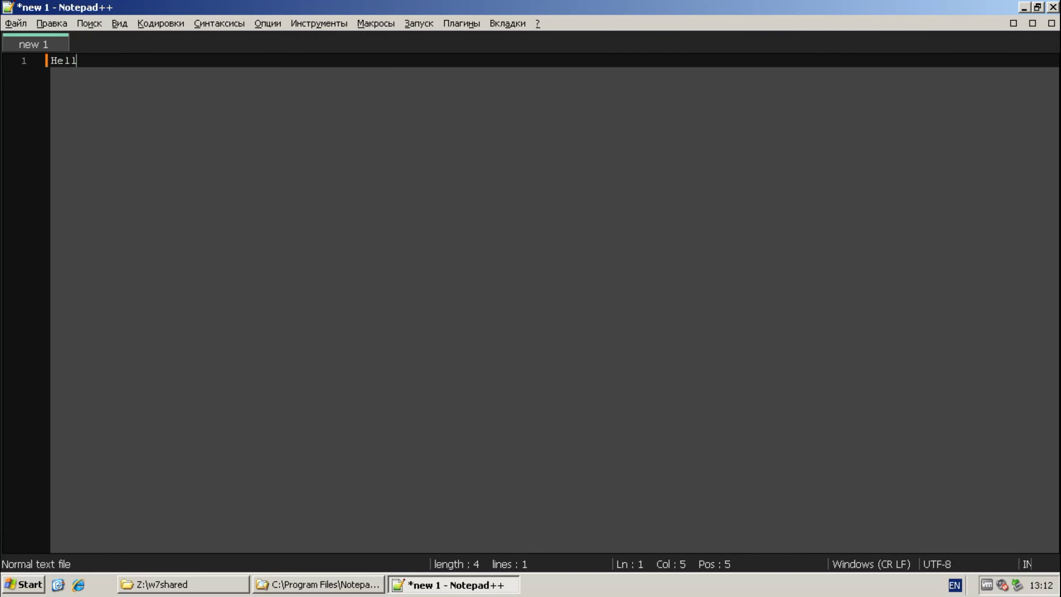
scroll(555, 310, "up", 11)
key("ctrl+a")
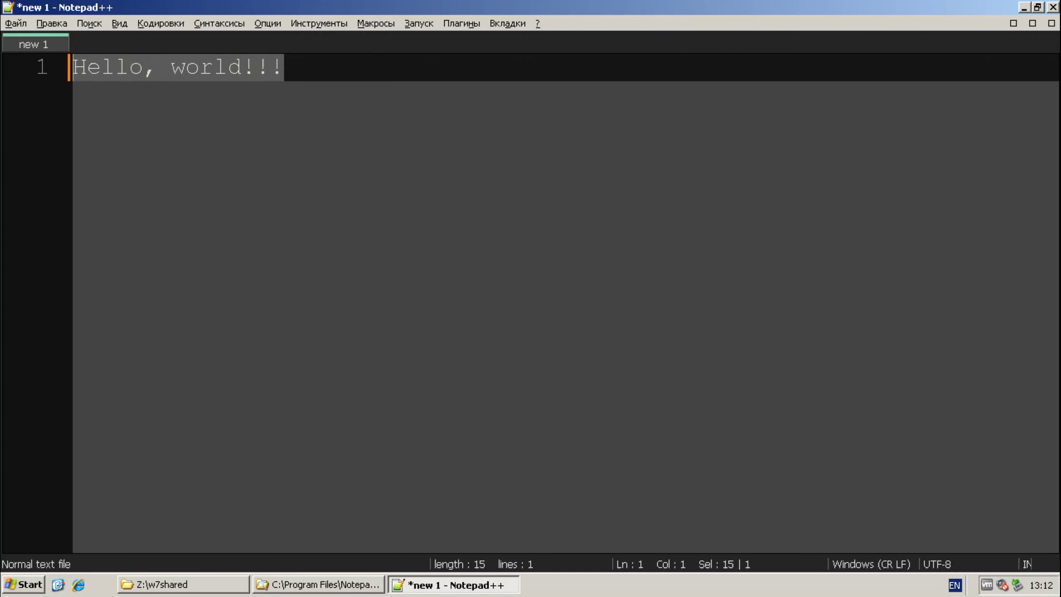
left_click(284, 66)
left_click(16, 24)
left_click(30, 330)
left_click(819, 334)
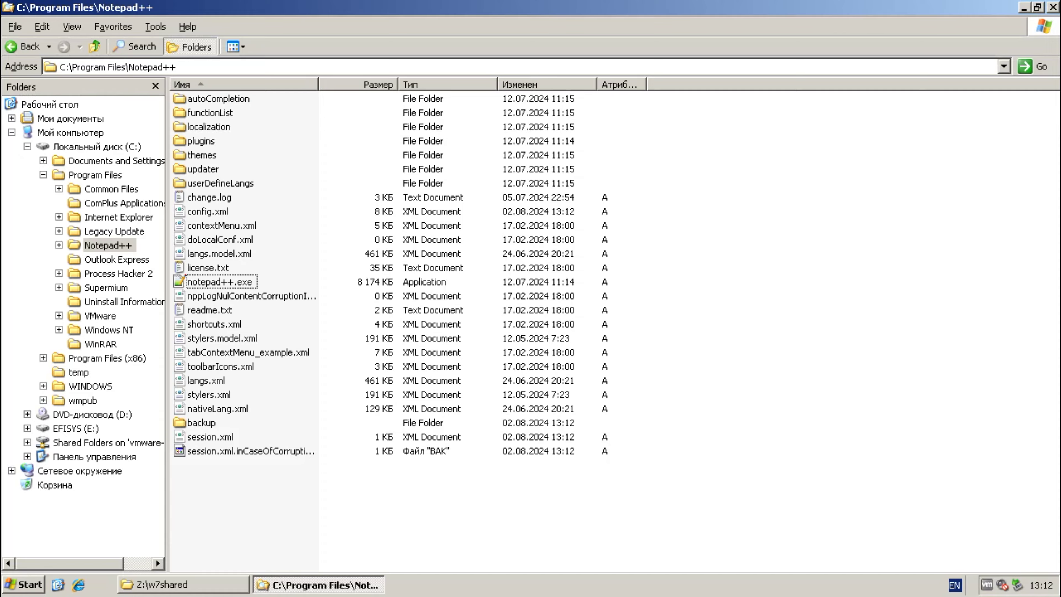
left_click(1053, 8)
left_click(183, 585)
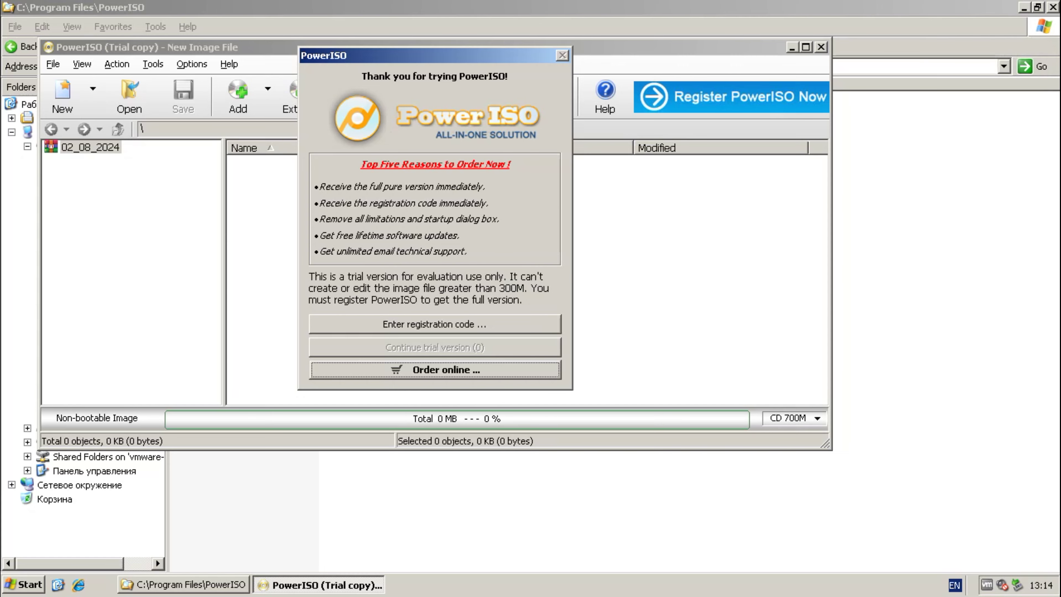
Step: Continue with the PowerISO trial in a maximised window and switch its interface language to Russian
left_click(435, 347)
left_click(806, 47)
left_click(13, 24)
mouse_move(152, 25)
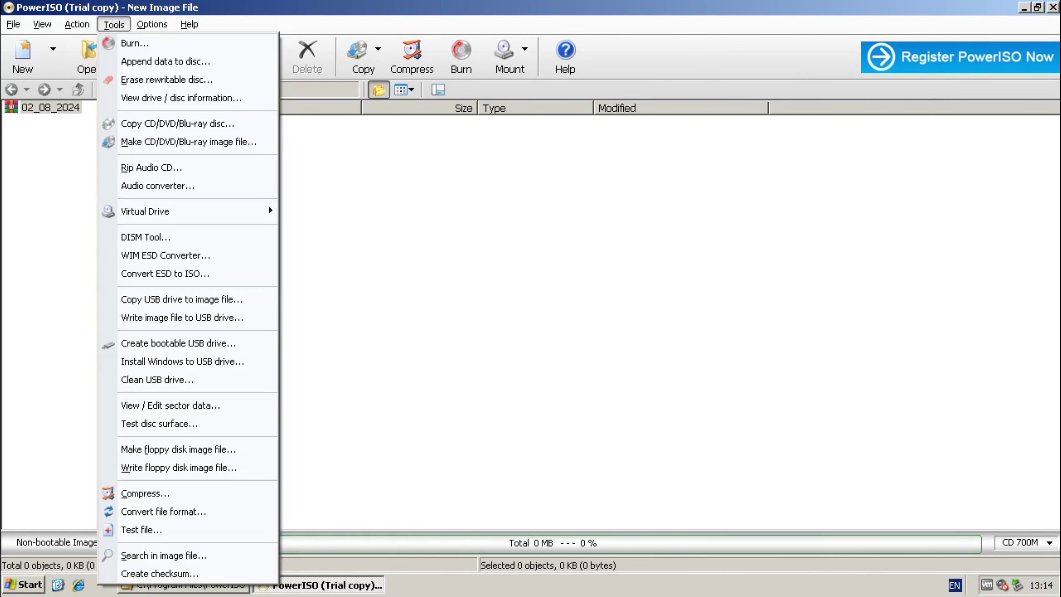
mouse_move(175, 69)
mouse_move(256, 587)
left_click(304, 555)
Step: Apply the blue skin to the PowerISO interface
left_click(153, 24)
mouse_move(217, 25)
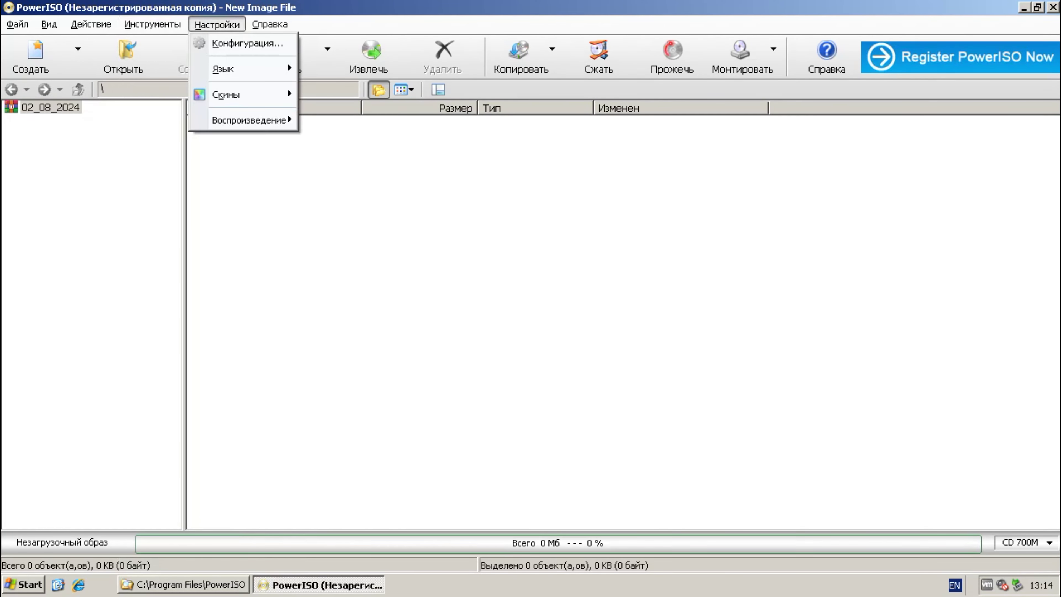
mouse_move(226, 95)
left_click(336, 121)
Step: Look through PowerISO's commands and help information, and exit the program
left_click(91, 24)
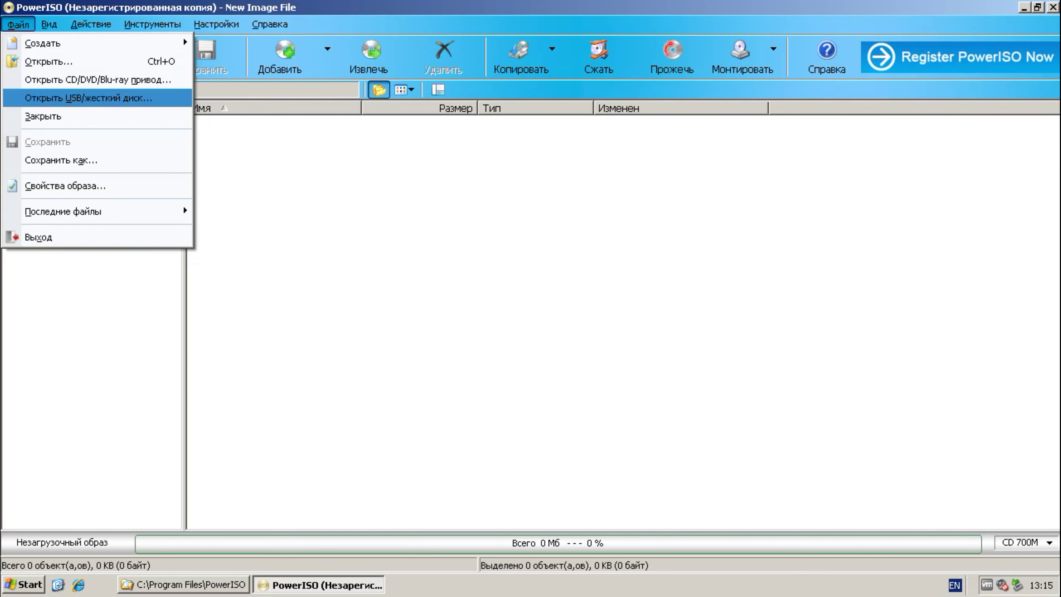
mouse_move(270, 25)
left_click(323, 186)
left_click(652, 357)
left_click(16, 24)
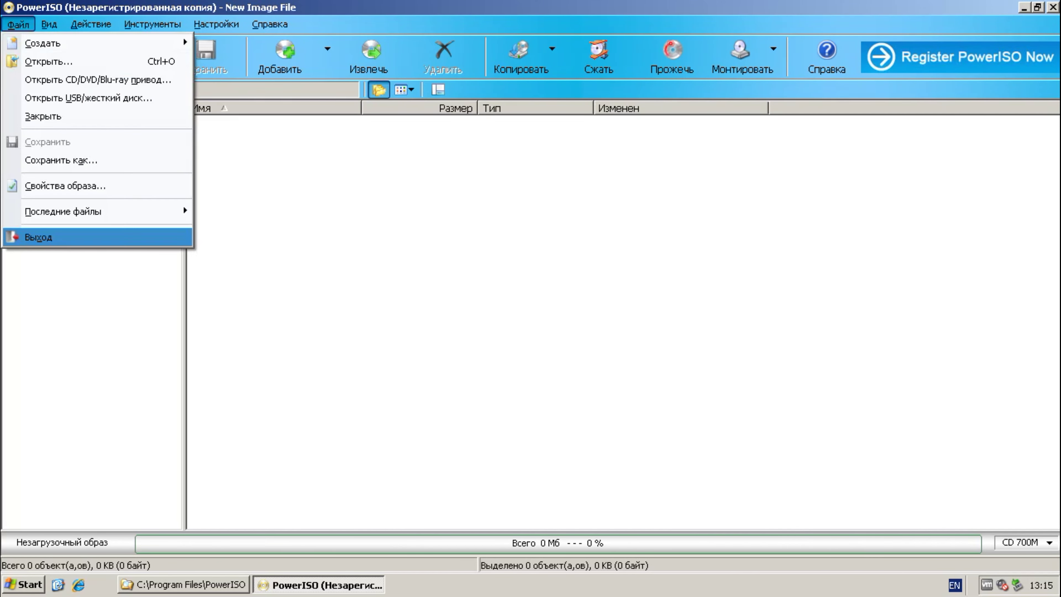
left_click(29, 235)
Step: Open the w7shared folder on the shared Z: drive to browse the remaining installers
left_click(84, 456)
left_click(88, 471)
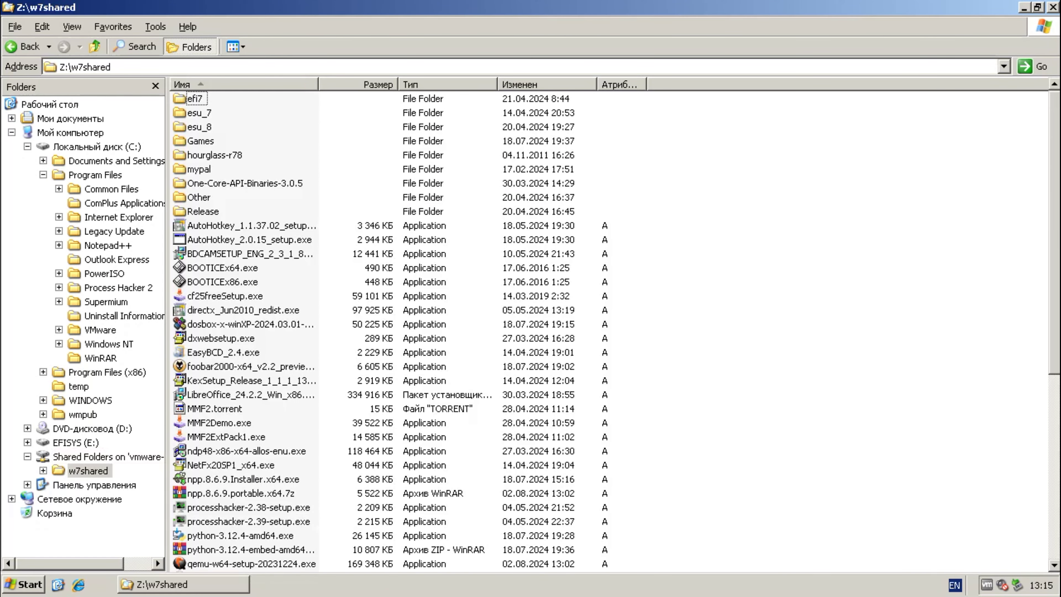
scroll(610, 327, "down", 1)
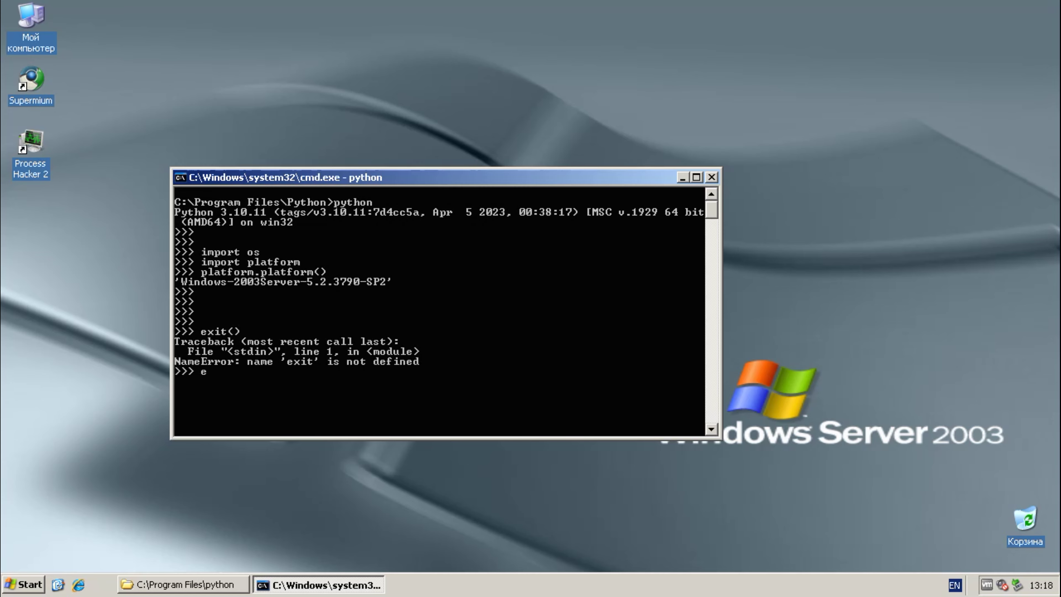
Step: Exit the interactive Python session in the command prompt
key("ctrl+z")
key("Return")
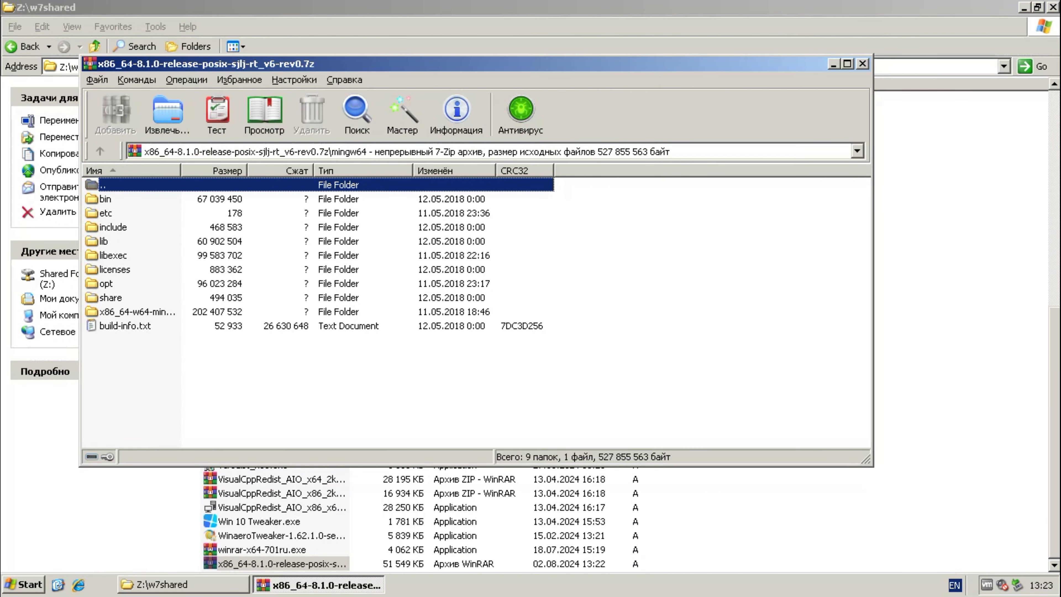
Step: Extract the entire contents of the archive's mingw64 folder to C:\Program Files\mingw64
key("ctrl+a")
left_click(168, 111)
type("C:\\Program Files\\mi")
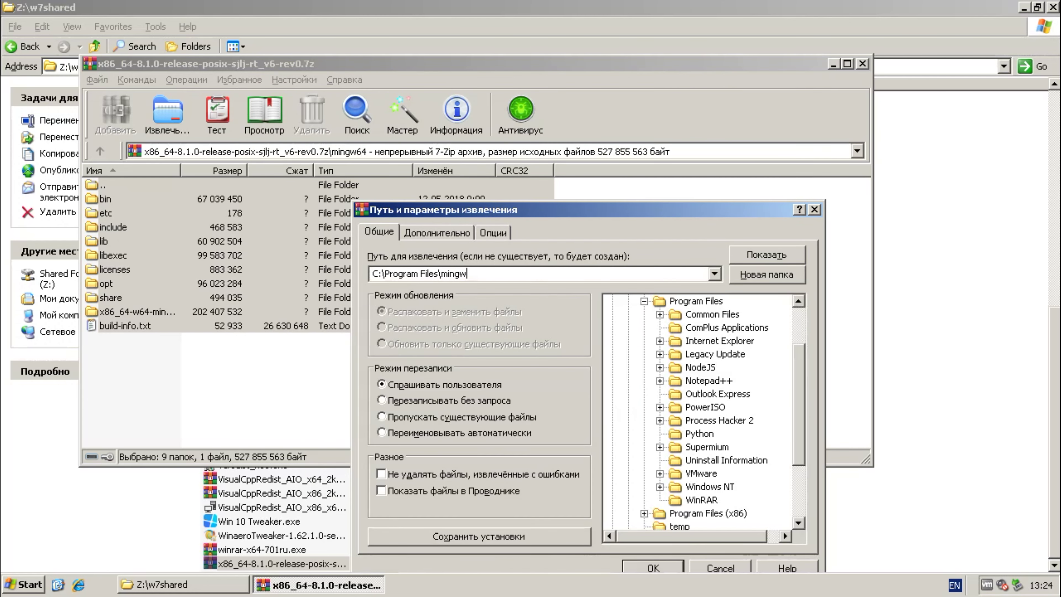
type("ngw64")
key("Return")
key("super+r")
type("c")
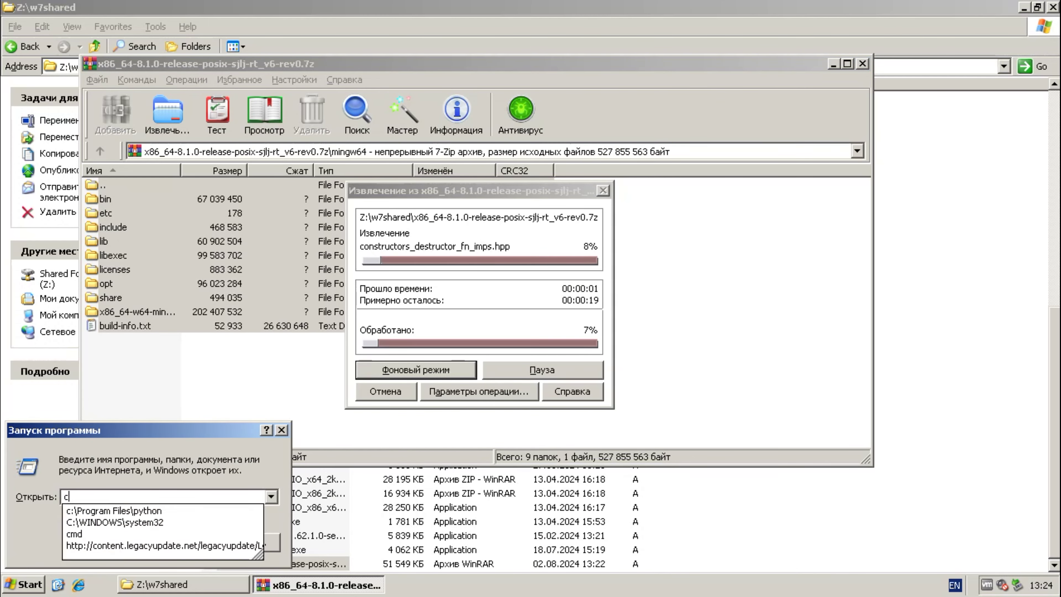
type("nd")
key("Return")
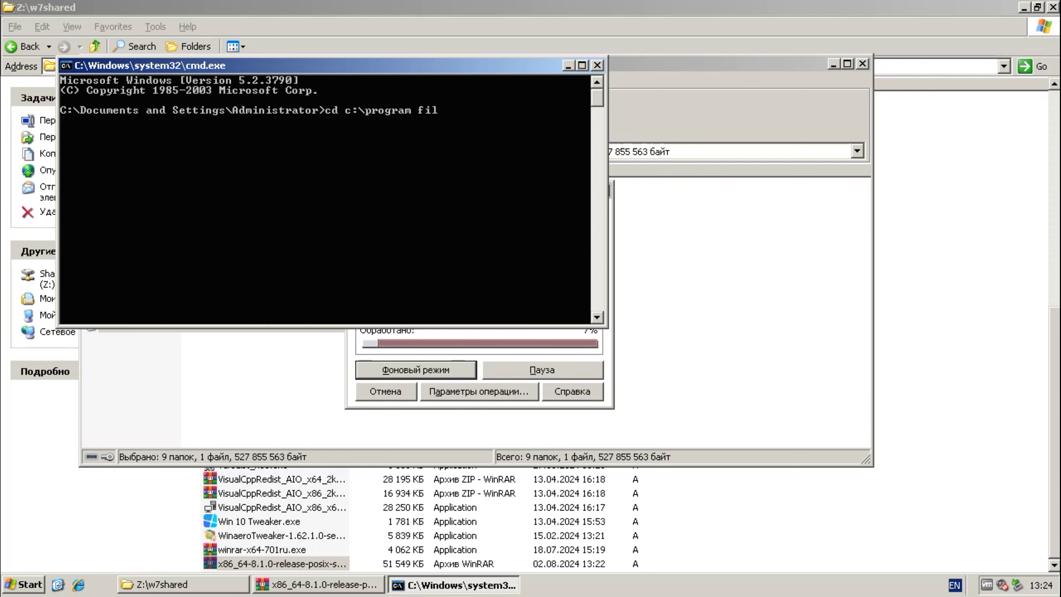
left_click(597, 65)
Step: Add the MinGW compiler folder under C:\Program Files to the Path system variable in the environment variables
key("super+d")
right_click(26, 30)
left_click(59, 190)
left_click(132, 107)
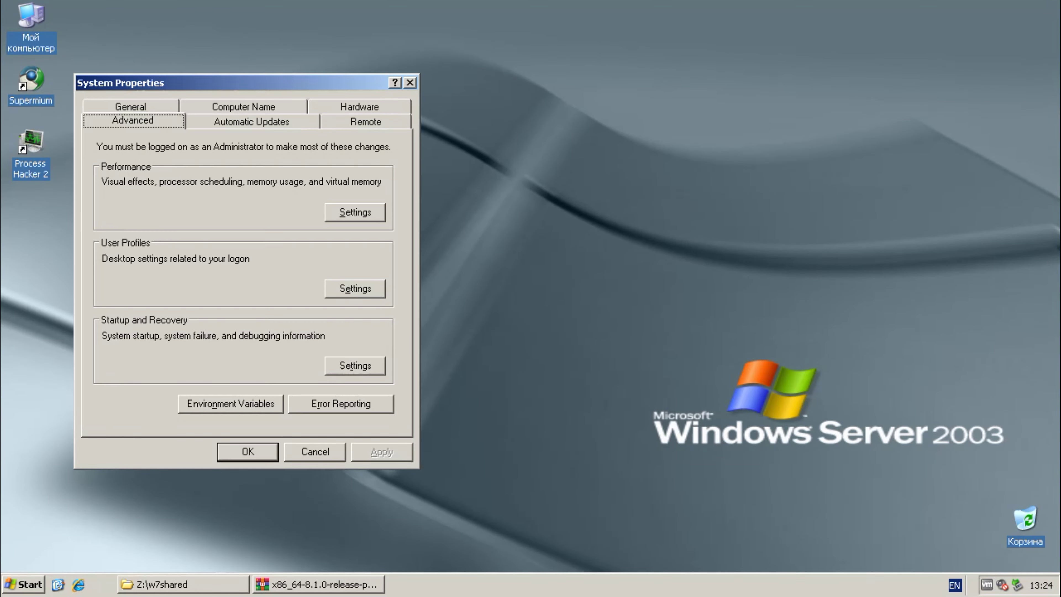
left_click(231, 403)
left_click(217, 330)
scroll(217, 347, "down", 1)
double_click(217, 352)
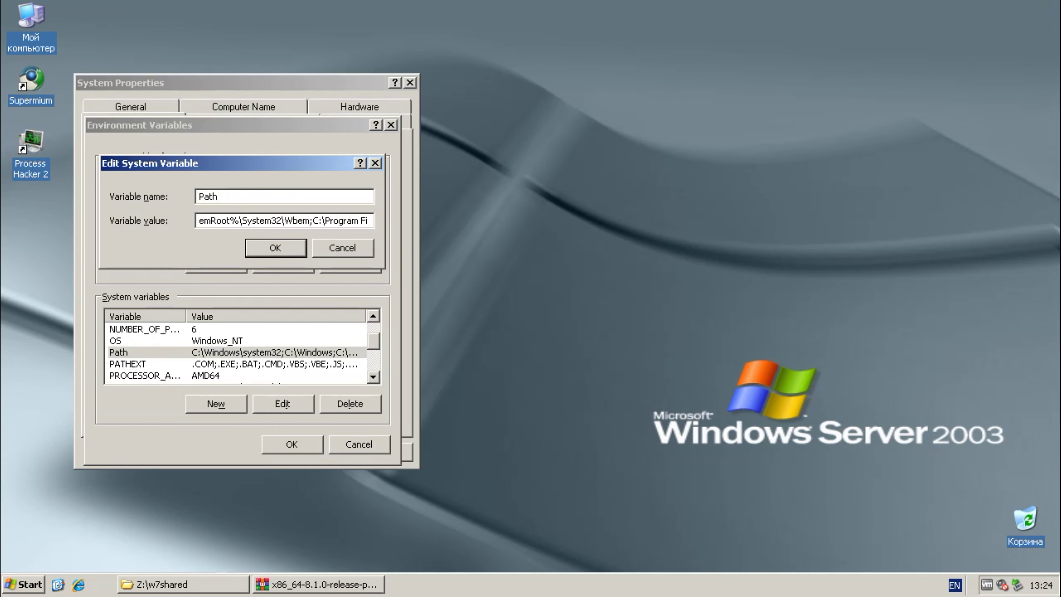
key("Return")
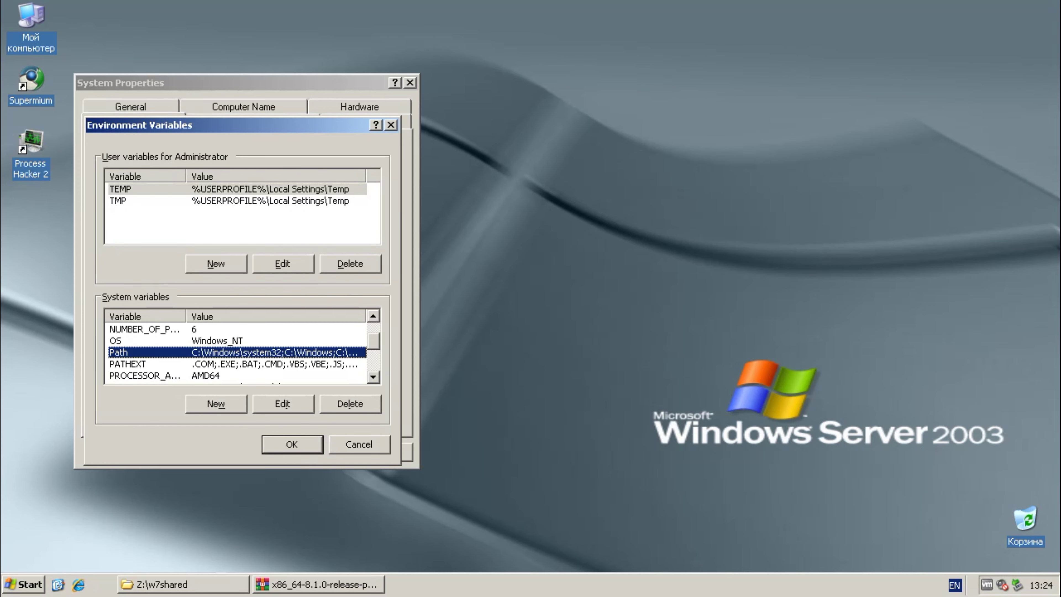
left_click(293, 444)
Step: Adjust the Windows error reporting options and close System Properties
left_click(341, 404)
left_click(171, 183)
left_click(167, 204)
left_click(235, 361)
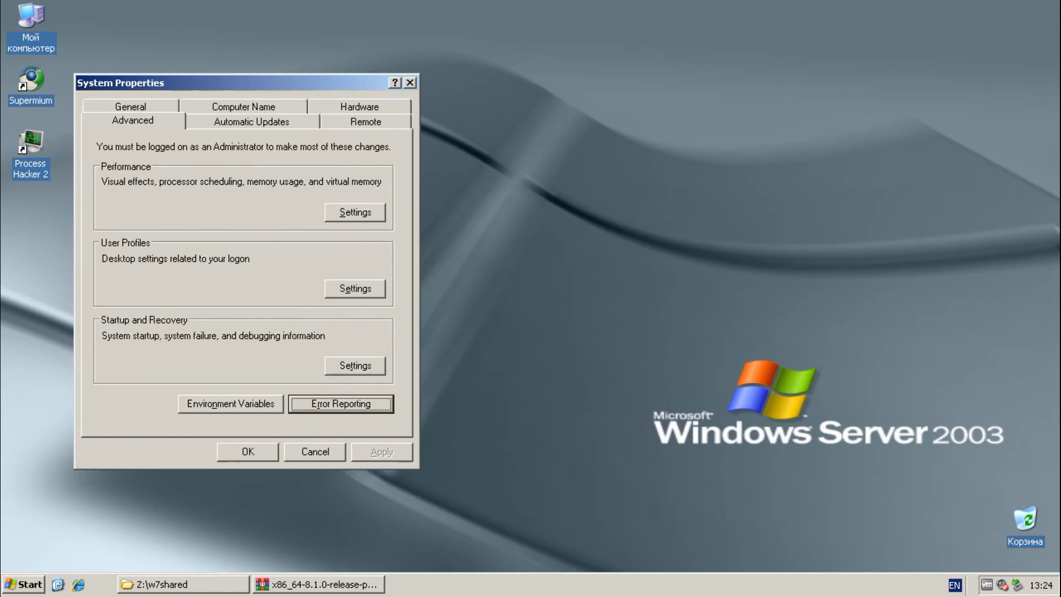
key("Escape")
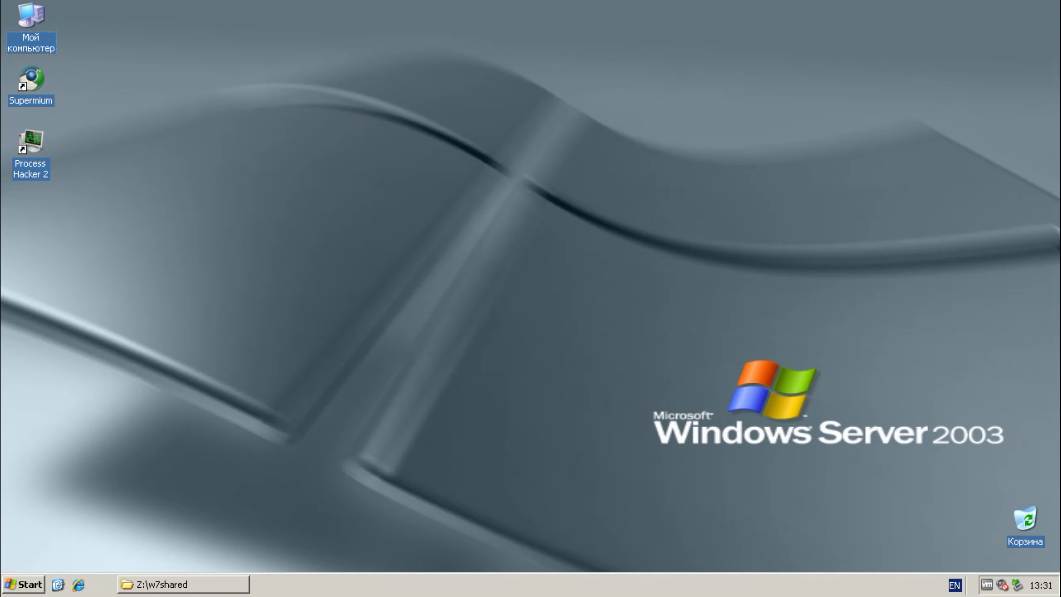
Step: Open a command prompt, run gcc to test the compiler, and change to the Desktop directory
key("super+r")
type("cmd")
key("Return")
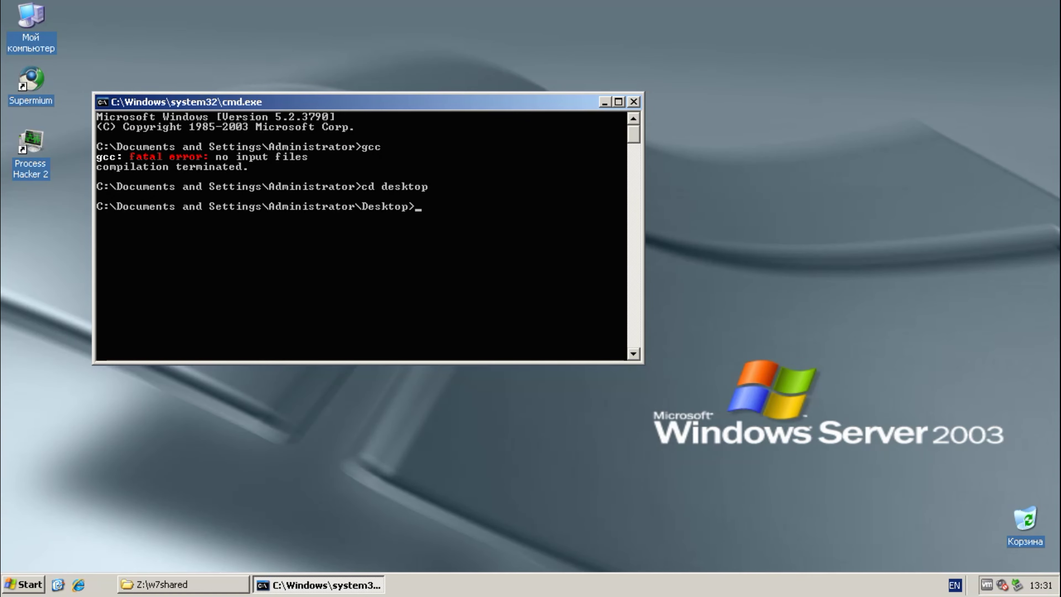
Step: Create a file named main.c on the desktop and open it in Notepad++
right_click(323, 384)
left_click(500, 568)
type("main.c")
key("Return")
right_click(457, 513)
left_click(668, 370)
left_click(642, 422)
type("c")
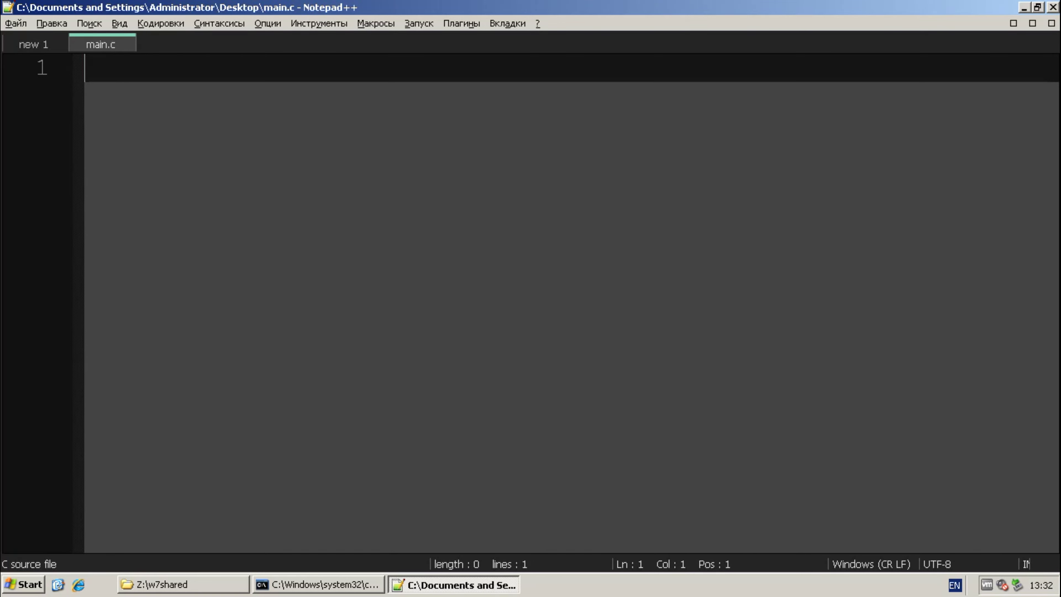
Step: Write a C program in main.c that includes Windows.h and has a main function with argc and argv returning 0
type("#include <Windows.h>")
key("Return")
key("Return")
type("int main(int argc, char* argv[]) {")
key("Return")
type("return 0")
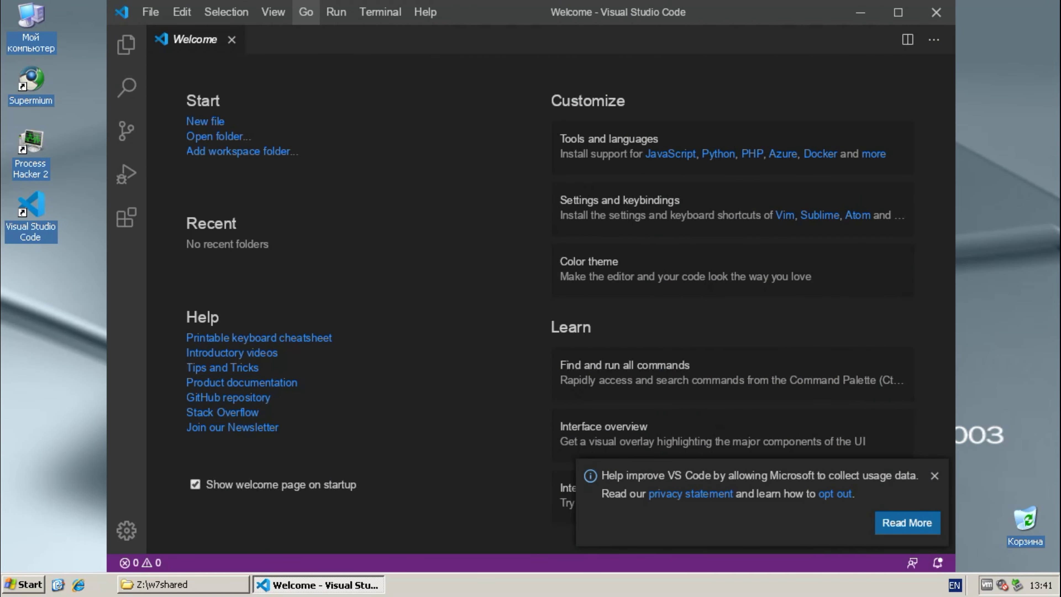
Step: Check the About information of Visual Studio Code and dismiss it
left_click(426, 12)
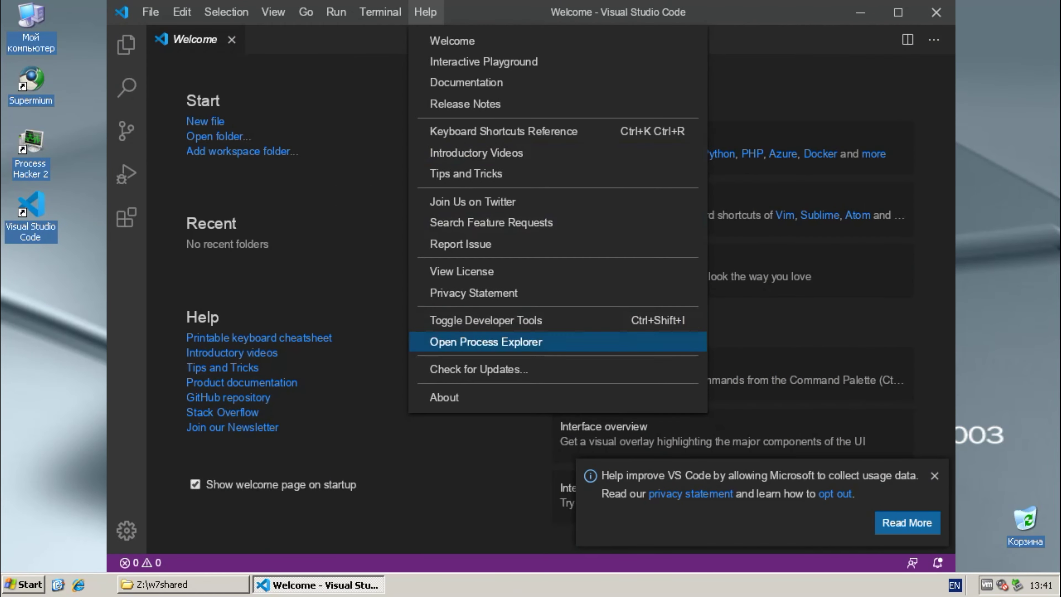
left_click(430, 397)
left_click(586, 365)
Step: Maximise Visual Studio Code, dismiss the usage data notification, and exit the editor
left_click(899, 13)
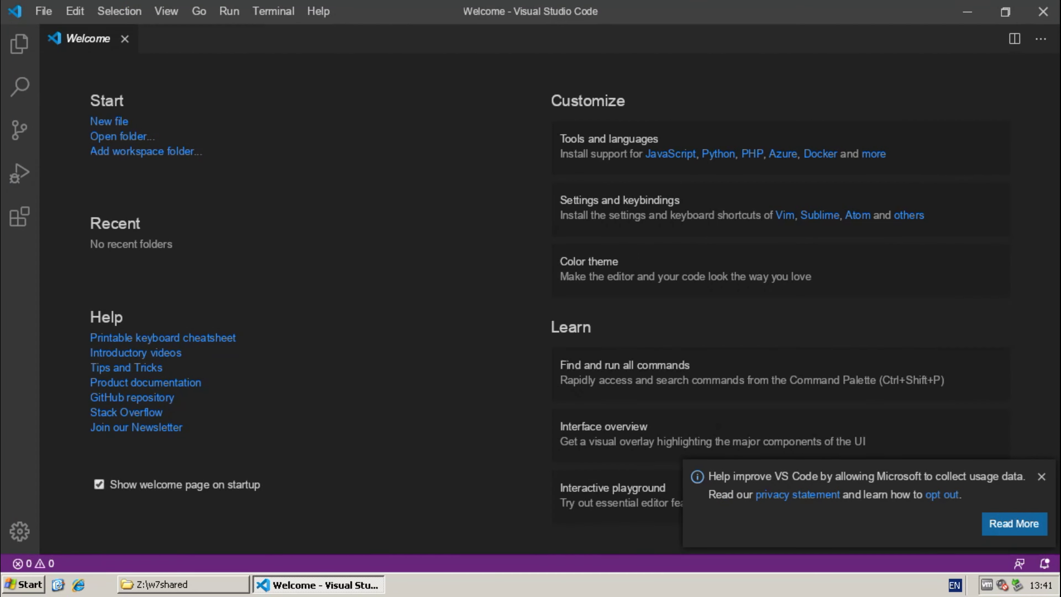
left_click(1041, 477)
key("alt+f")
key("x")
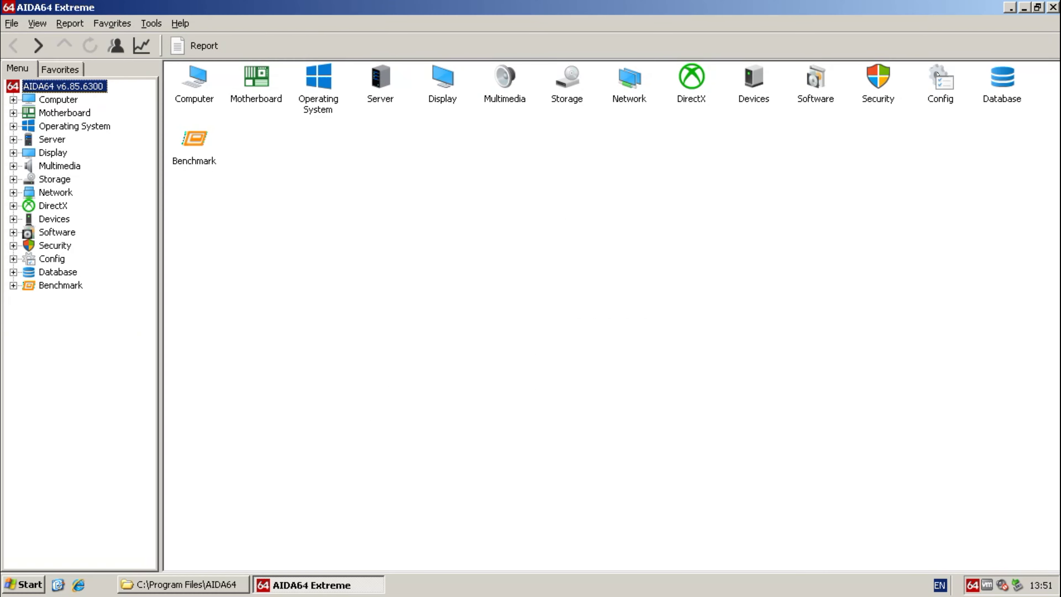
Step: Examine the Computer category's Summary, Overclock and Sensor pages in AIDA64
left_click(58, 99)
left_click(72, 113)
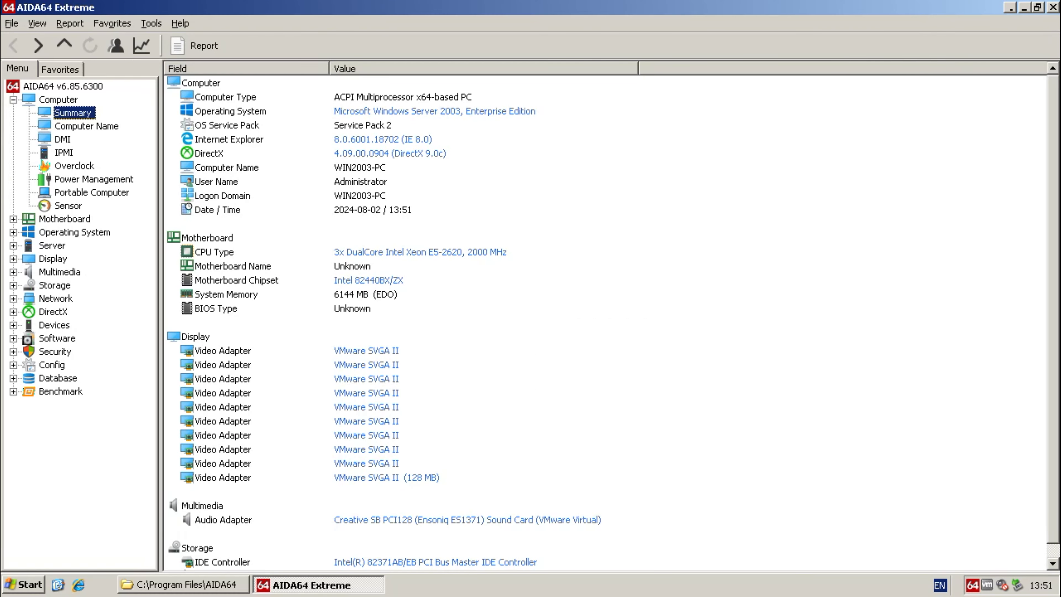
left_click(74, 166)
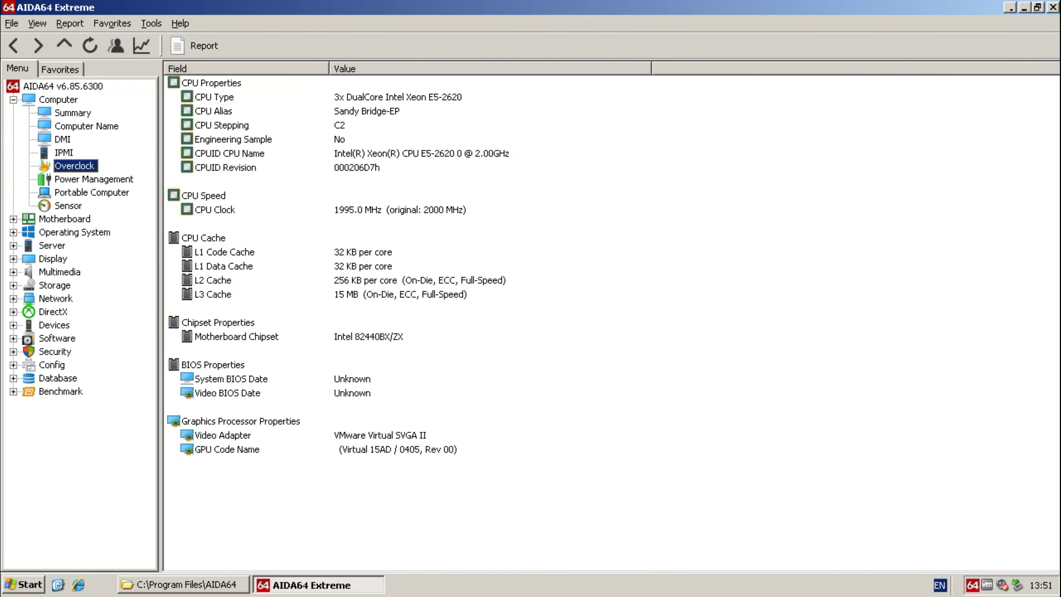
left_click(69, 205)
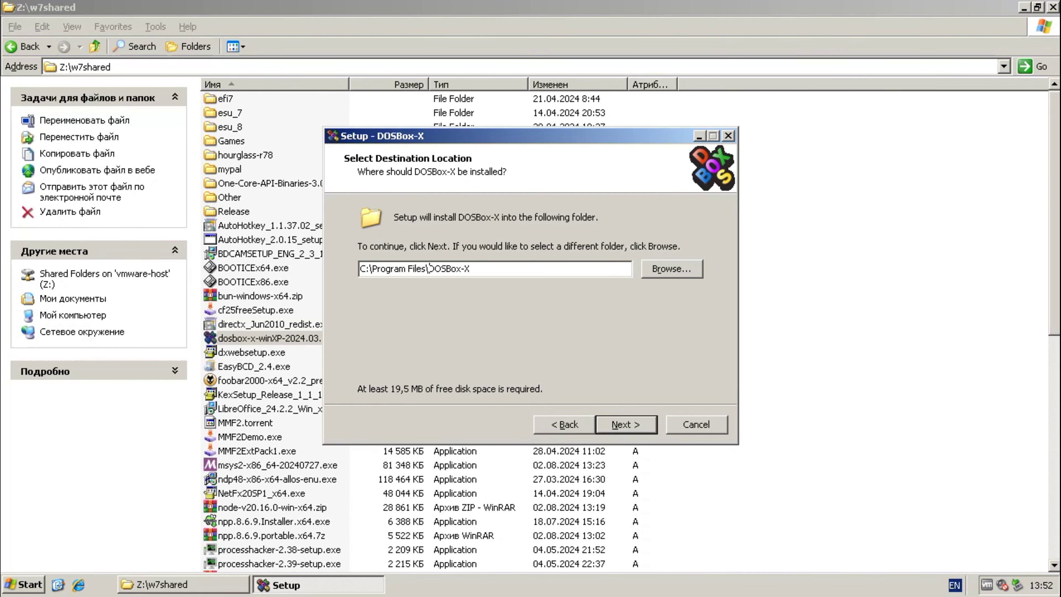
Step: Accept C:\Program Files\DOSBox-X as the DOSBox-X install folder and choose TrueType font (TTF) / Direct3D output
key("Return")
key("Return")
left_click(367, 368)
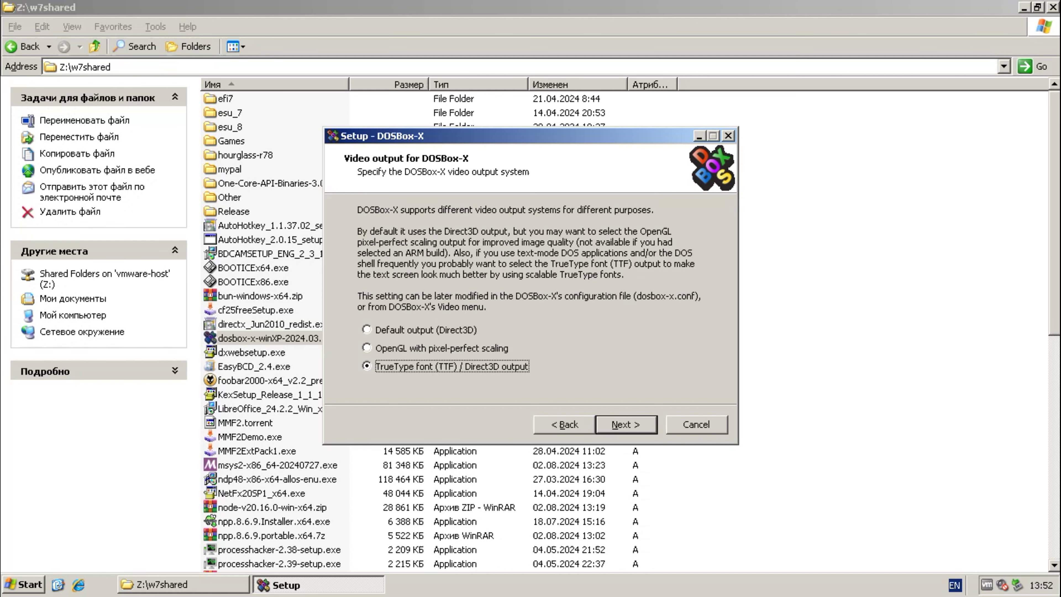
key("Return")
Step: Keep the defaults on the following DOSBox-X setup pages, leaving the reported DOS version unselected
scroll(526, 326, "down", 3)
key("Return")
key("Return")
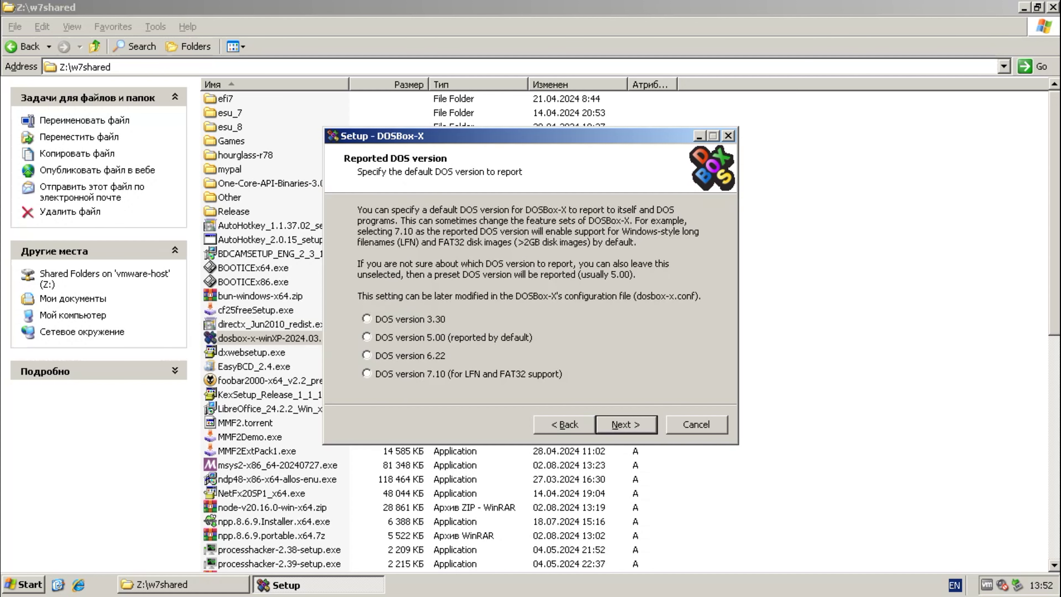
key("Return")
key("Return")
Step: Return to the DOSBox-X component selection and include copying all DOSBox-X builds to sub-directories
key("alt+b")
left_click(366, 289)
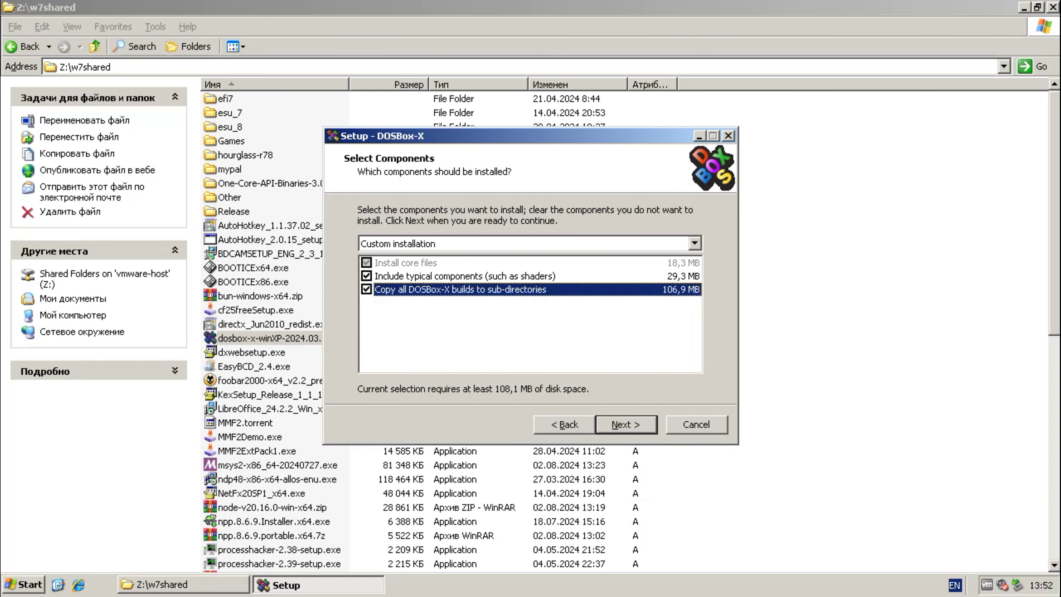
key("Return")
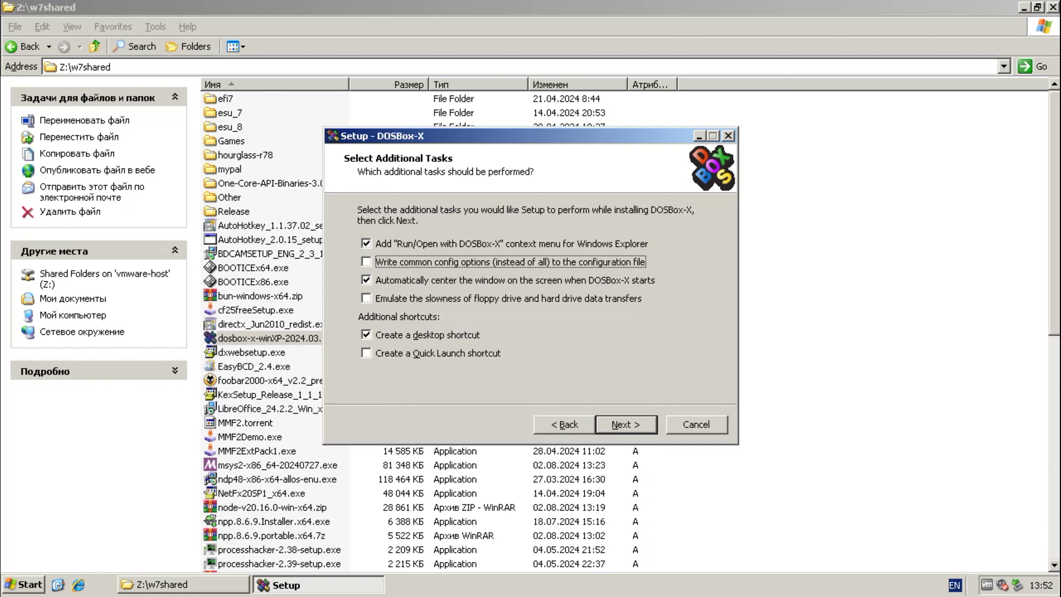
Step: Install DOSBox-X with a desktop shortcut and without writing only common config options, and finish the setup
key("Return")
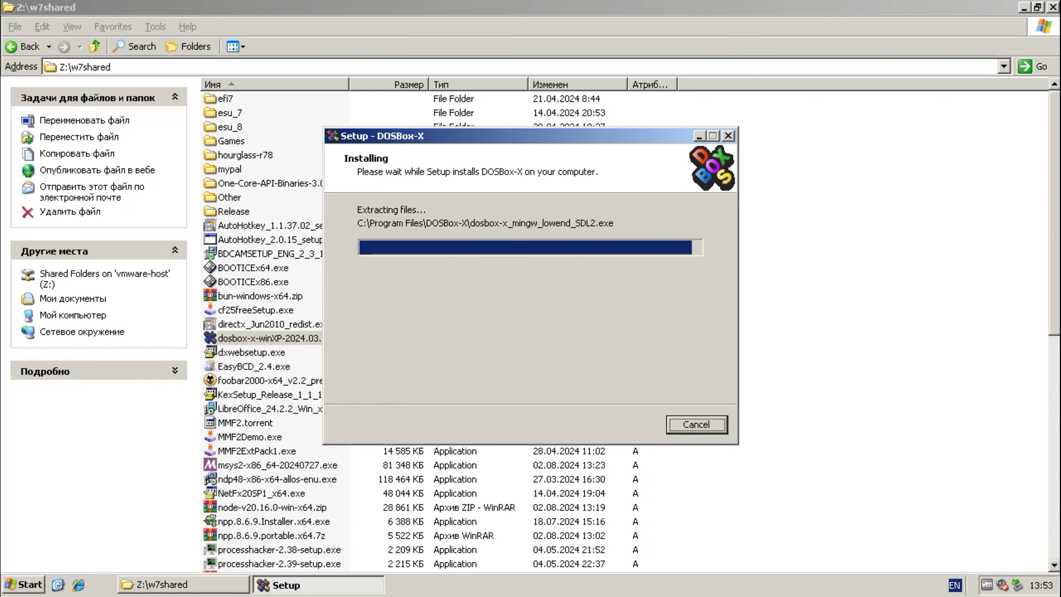
key("Return")
key("Return")
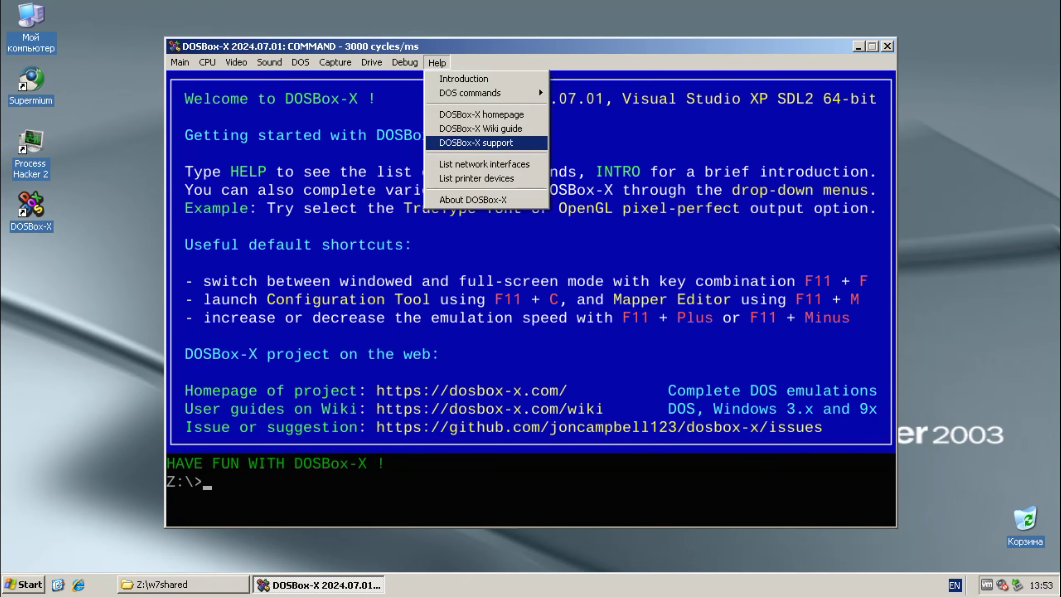
Step: View the About DOSBox-X information and close DOSBox-X
left_click(462, 199)
left_click_drag(597, 109, 556, 54)
left_click(564, 373)
left_click(912, 55)
Step: Switch back to the w7shared folder and look through the remaining installers
key("alt+Tab")
scroll(627, 330, "down", 12)
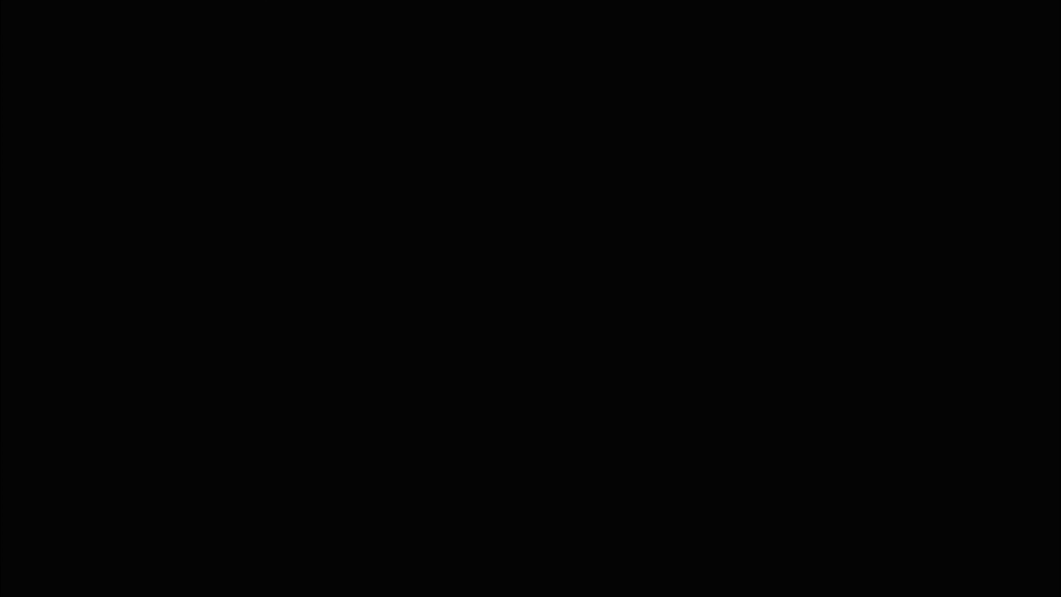
key("Return")
key("Return")
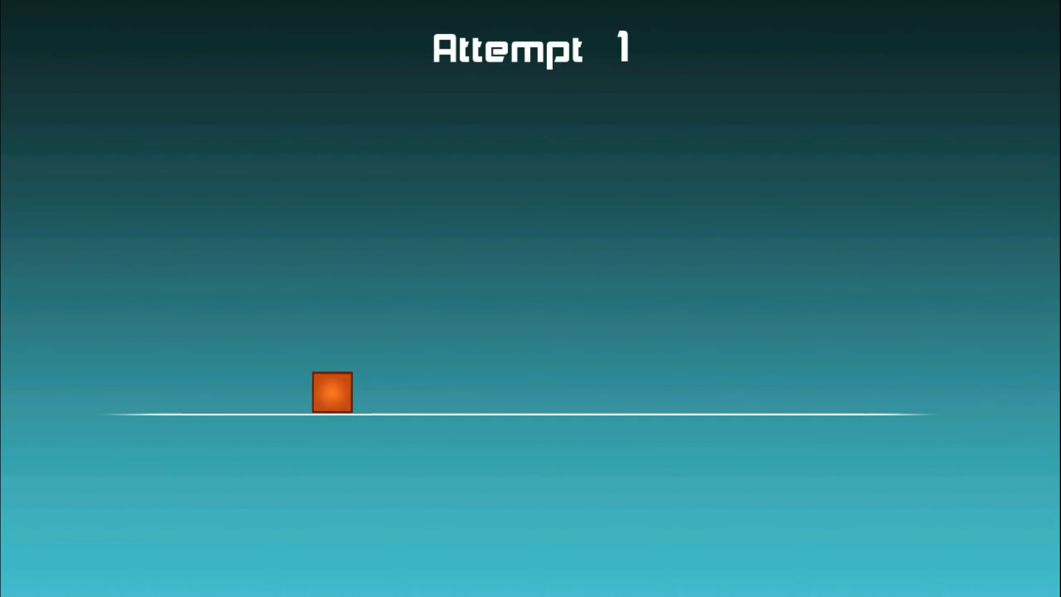
key("space")
key("space")
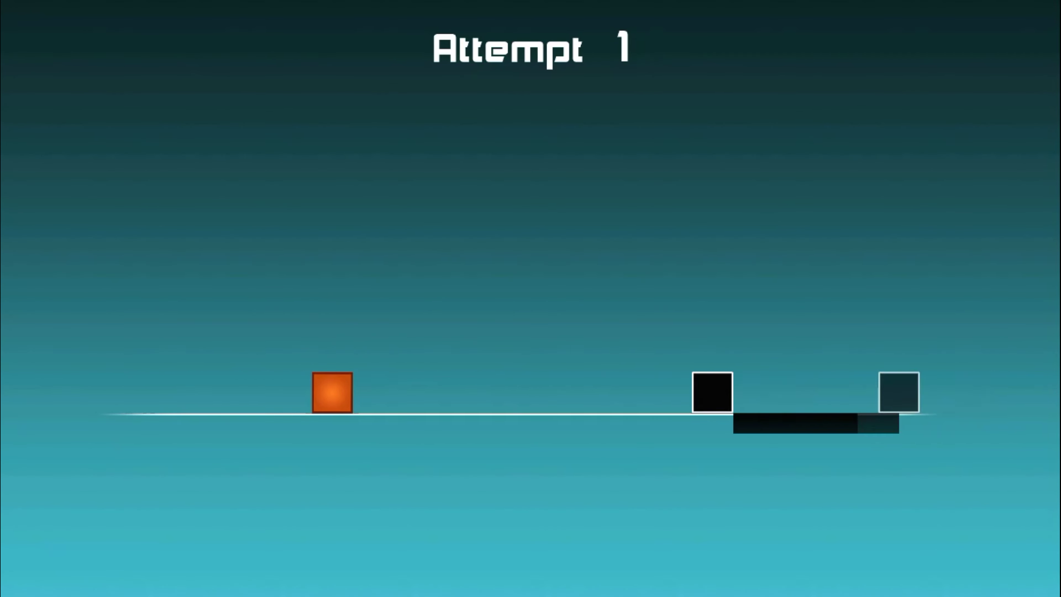
key("space")
key("space")
key("space")
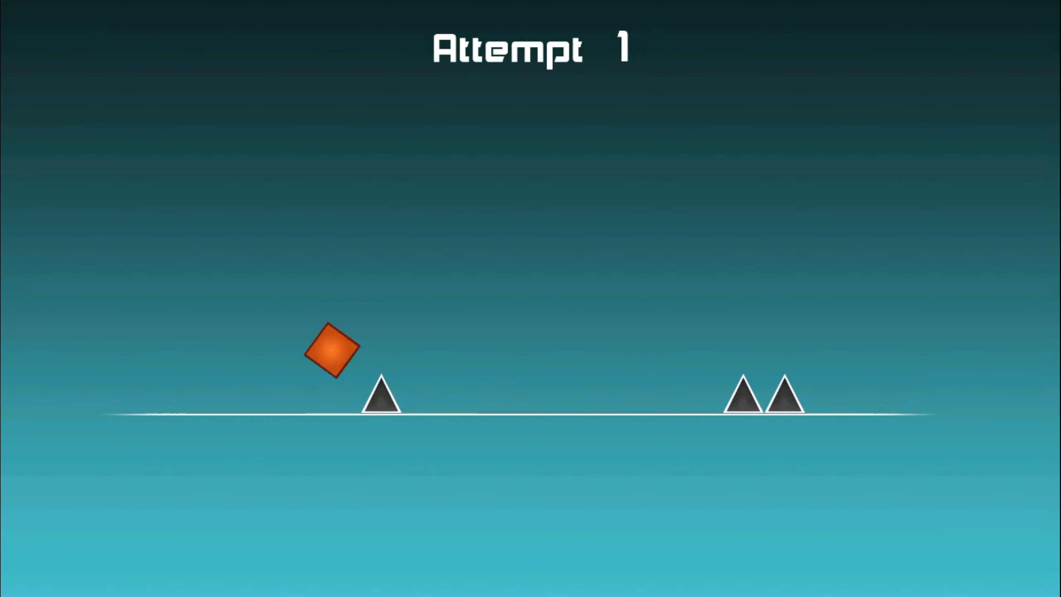
key("space")
key("space")
key("space")
key("space")
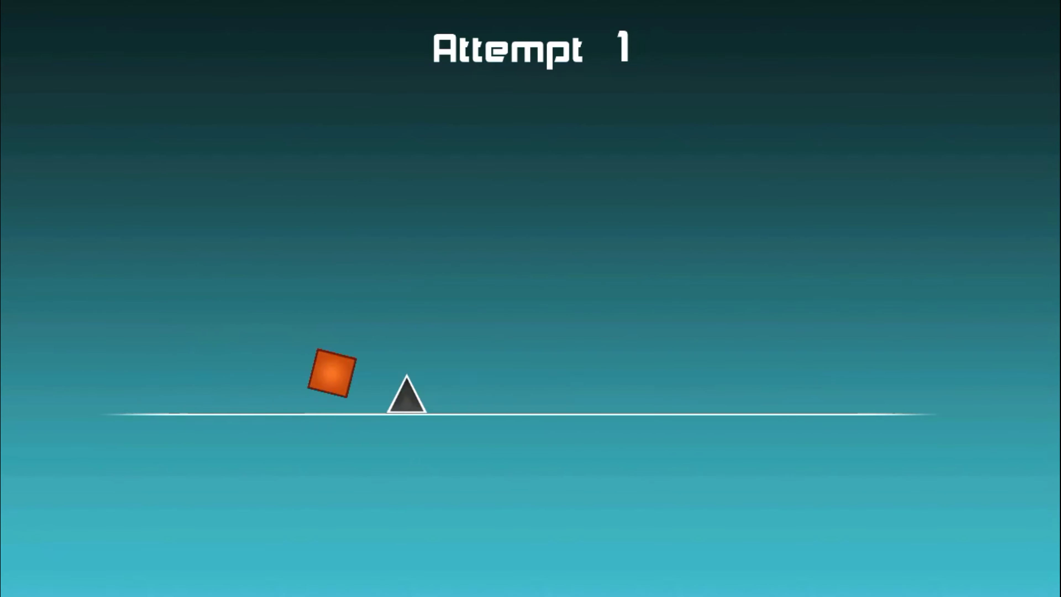
key("space")
key("space")
key("space")
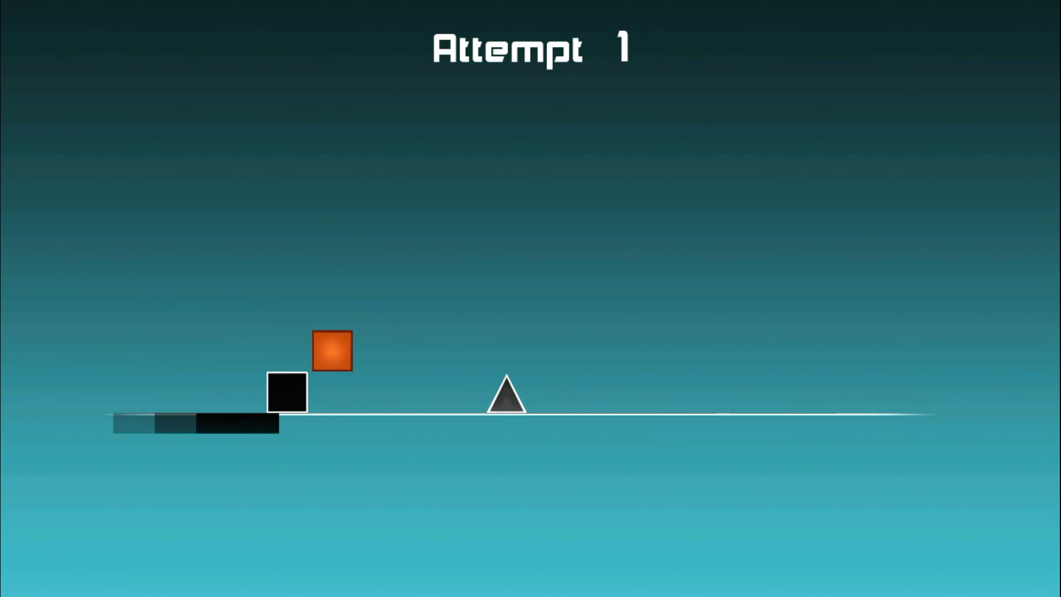
key("space")
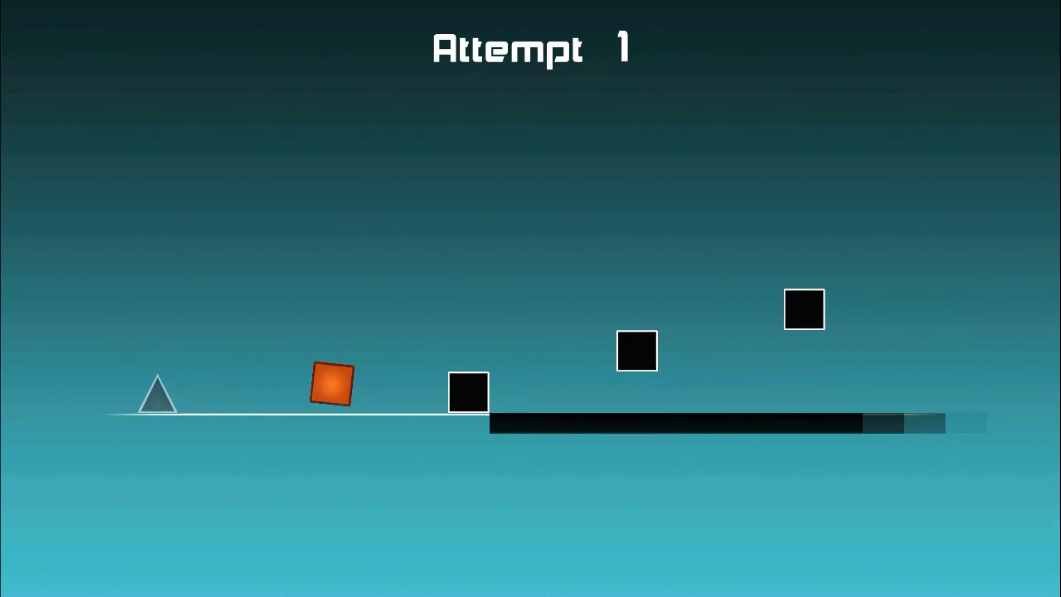
key("space")
key("space")
key("space")
key("space")
key("space")
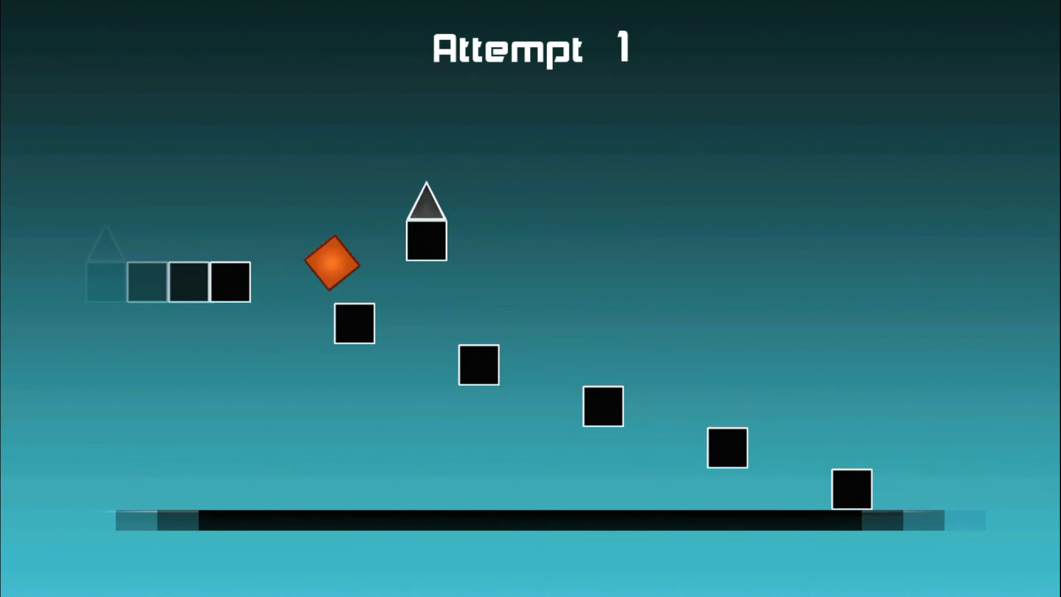
key("space")
key("space")
key("space")
key("space")
key("space")
key("space")
key("space")
key("space")
key("space")
key("space")
key("space")
key("space")
key("space")
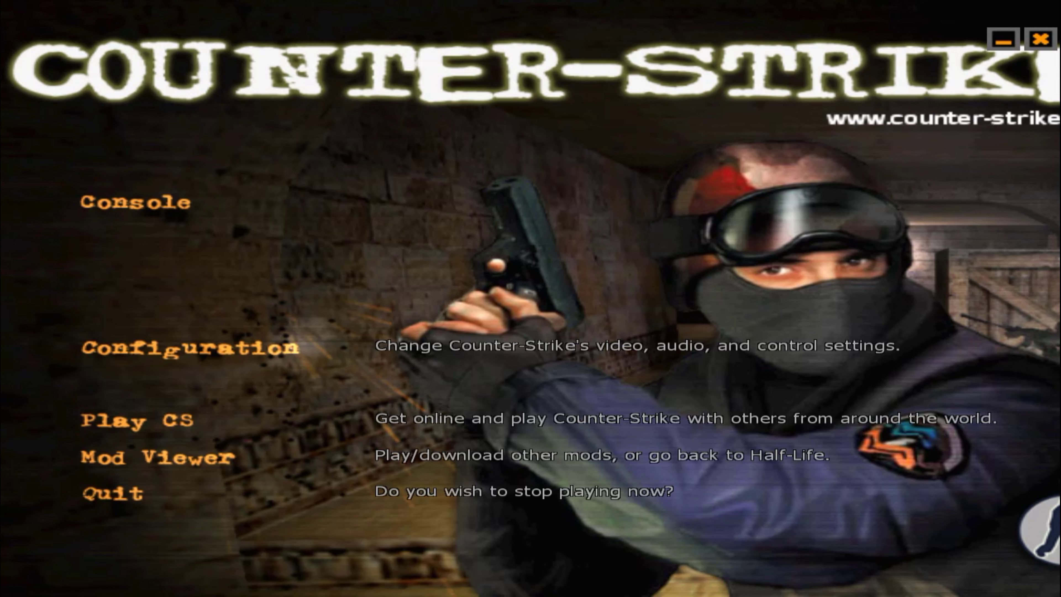
Step: Select a different fullscreen resolution in Counter-Strike's video modes configuration and apply it
left_click(167, 348)
left_click(121, 275)
left_click(121, 238)
scroll(518, 342, "down", 20)
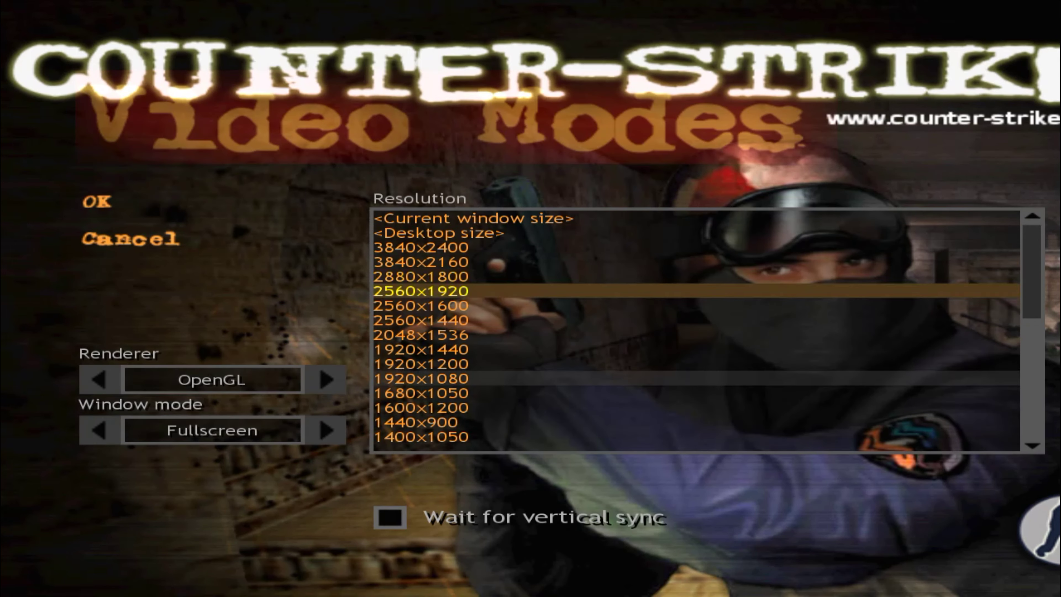
left_click(417, 408)
left_click(97, 202)
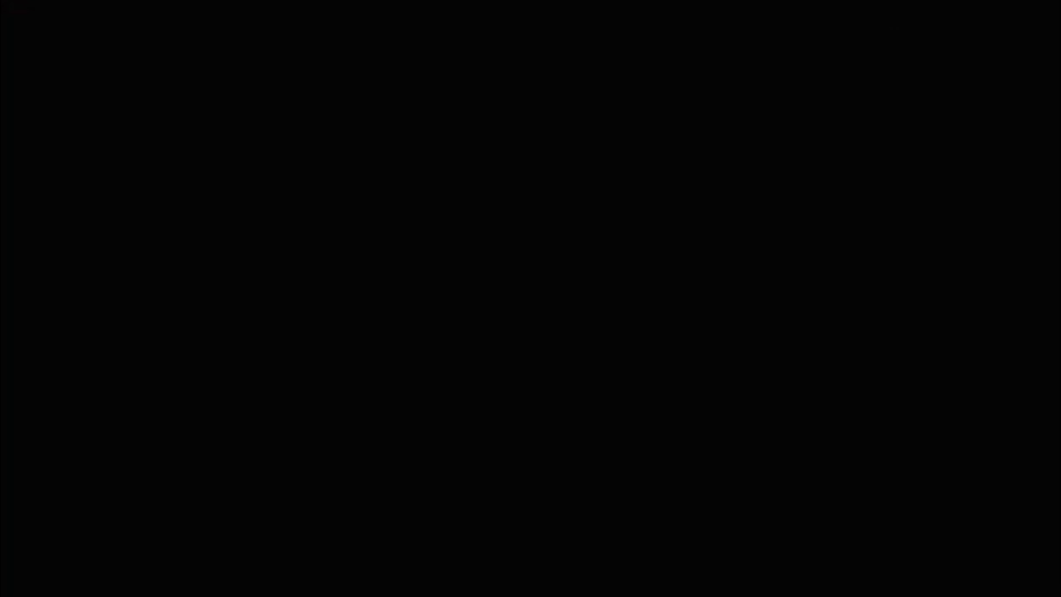
Step: Keep the new video mode and return to Counter-Strike's main menu
left_click(414, 375)
key("Escape")
key("Escape")
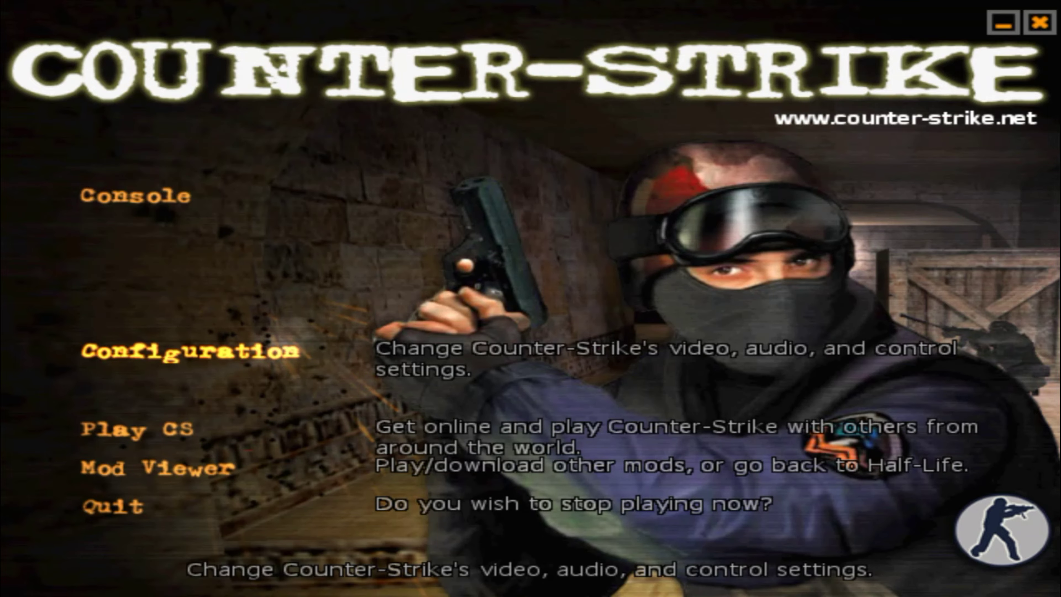
Step: Create a local multiplayer game on the de_dust2 map and start its server
left_click(137, 429)
left_click(119, 236)
left_click(119, 237)
key("Return")
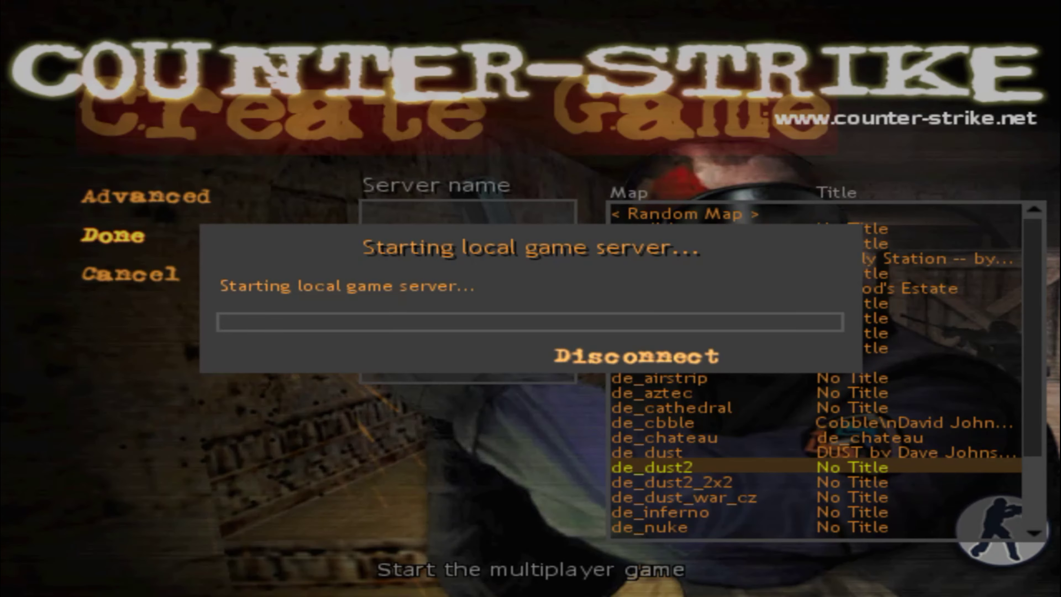
Step: Join the Terrorist force with the Phoenix Connexion class and auto-buy equipment
key("1")
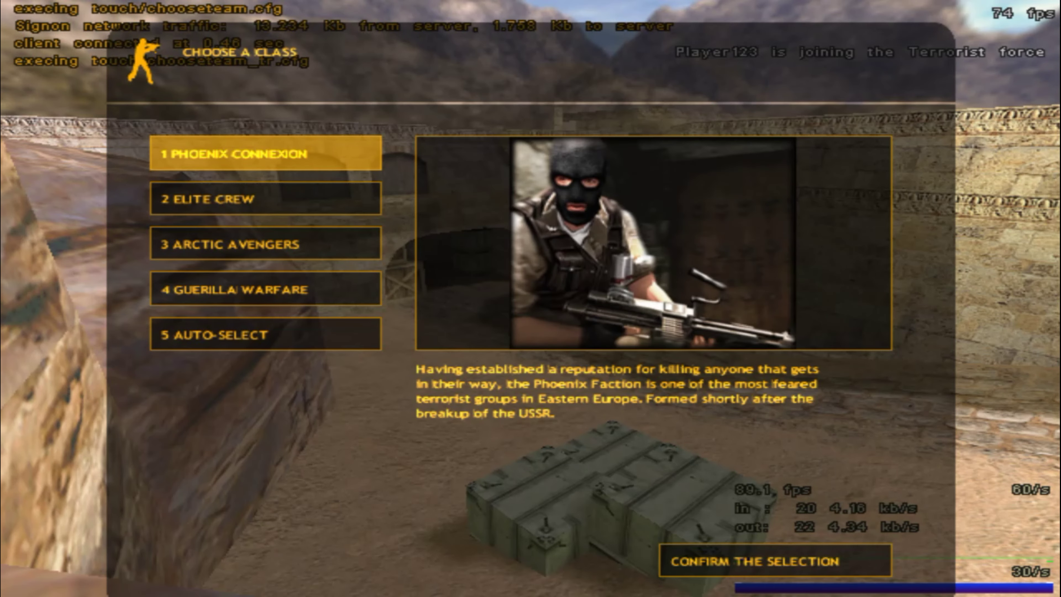
key("1")
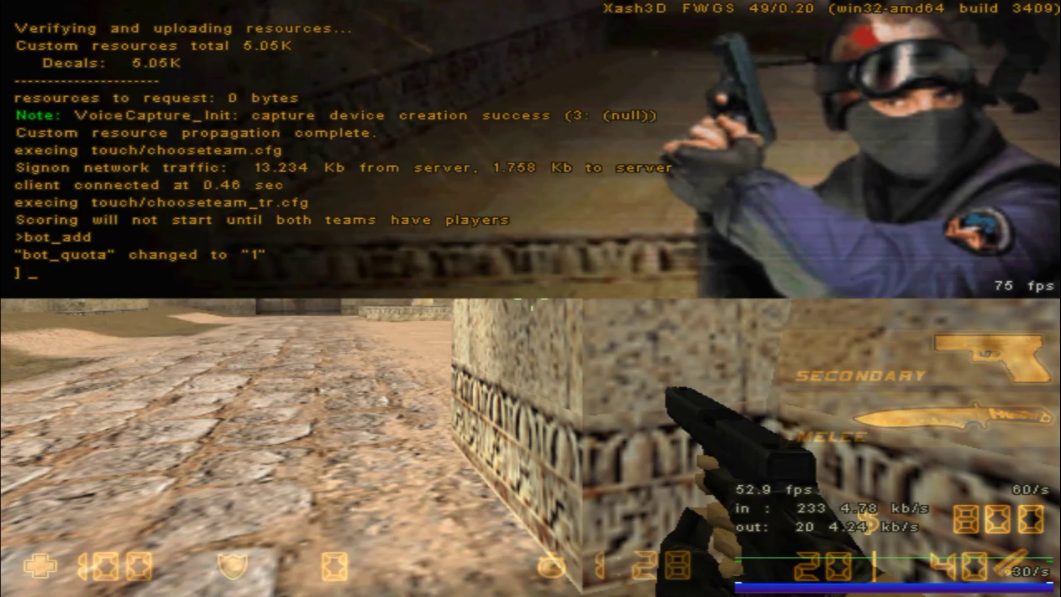
key("b")
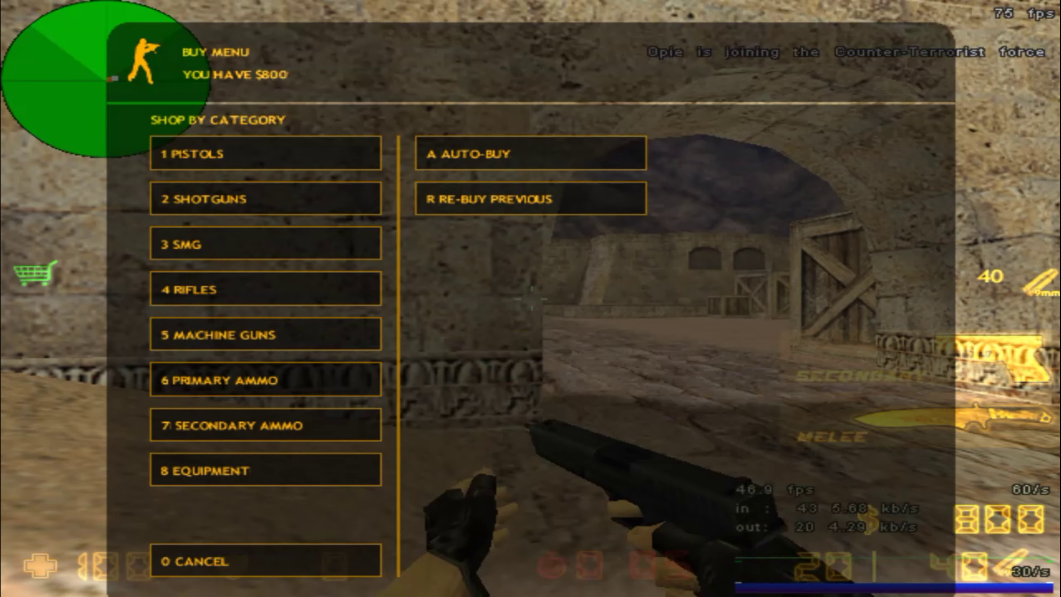
key("a")
Step: Set the mouse sensitivity to 6 with the console command sensitivity 6 and resume the game
key("grave")
key("grave")
type("s")
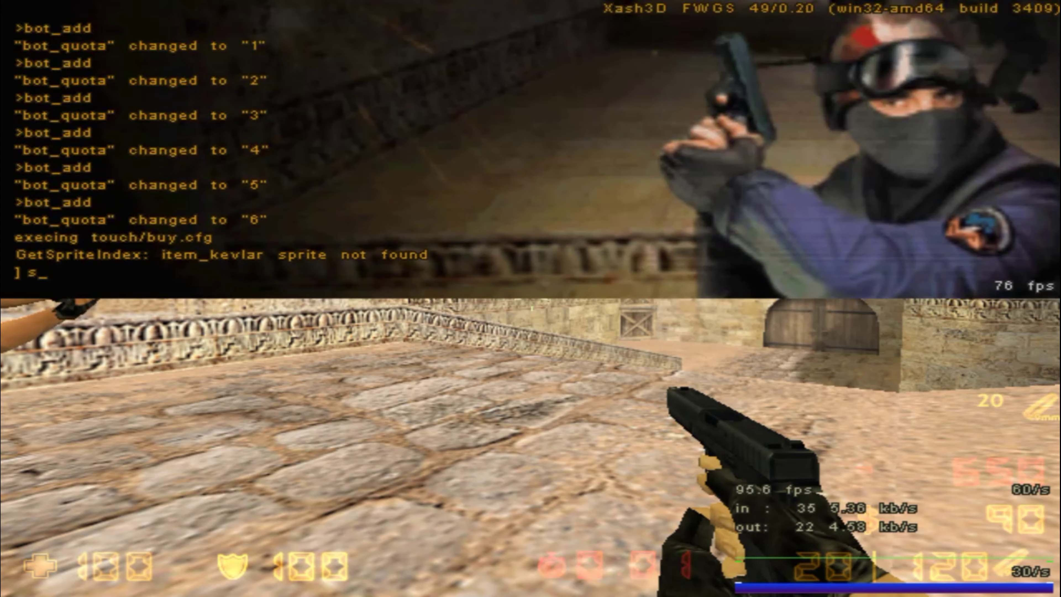
type("ensitivity 6")
key("Return")
key("grave")
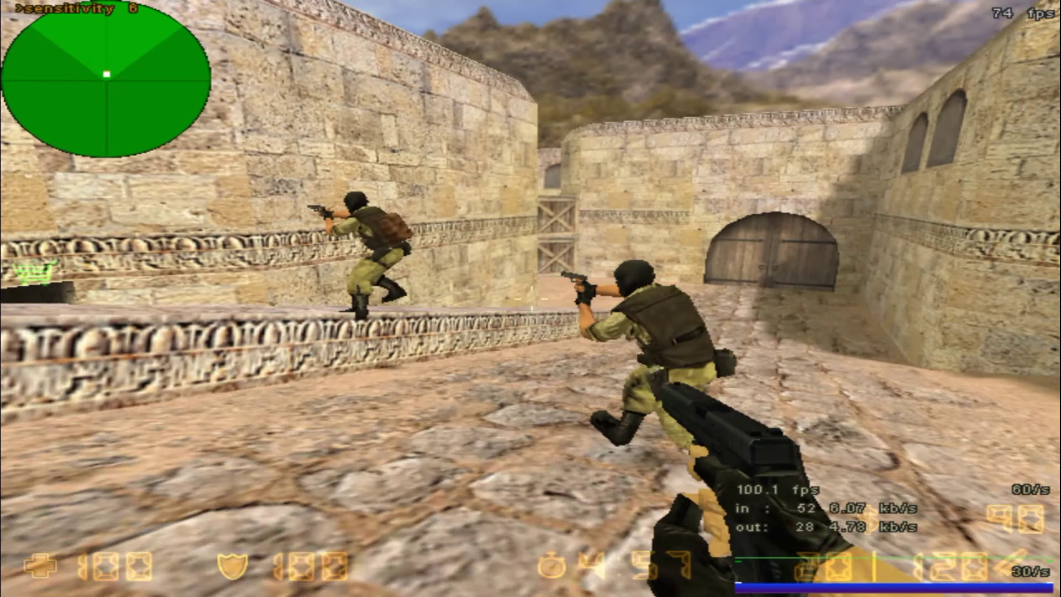
Step: Equip the knife and run the console command fps_max 0 to remove the frame rate limit
key("3")
key("Tab")
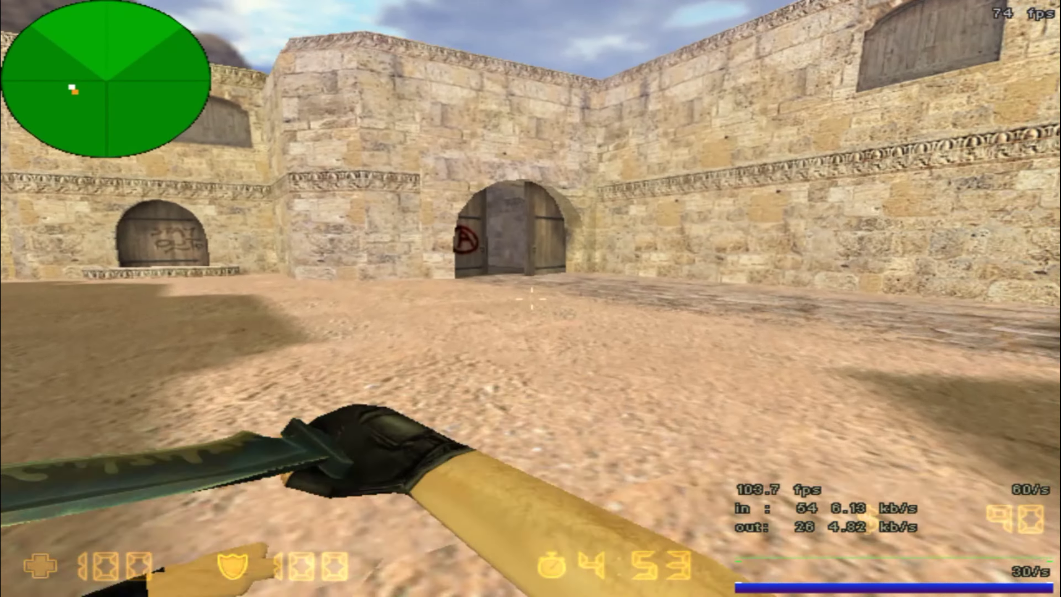
key("grave")
type("fps_max 0")
key("Return")
key("grave")
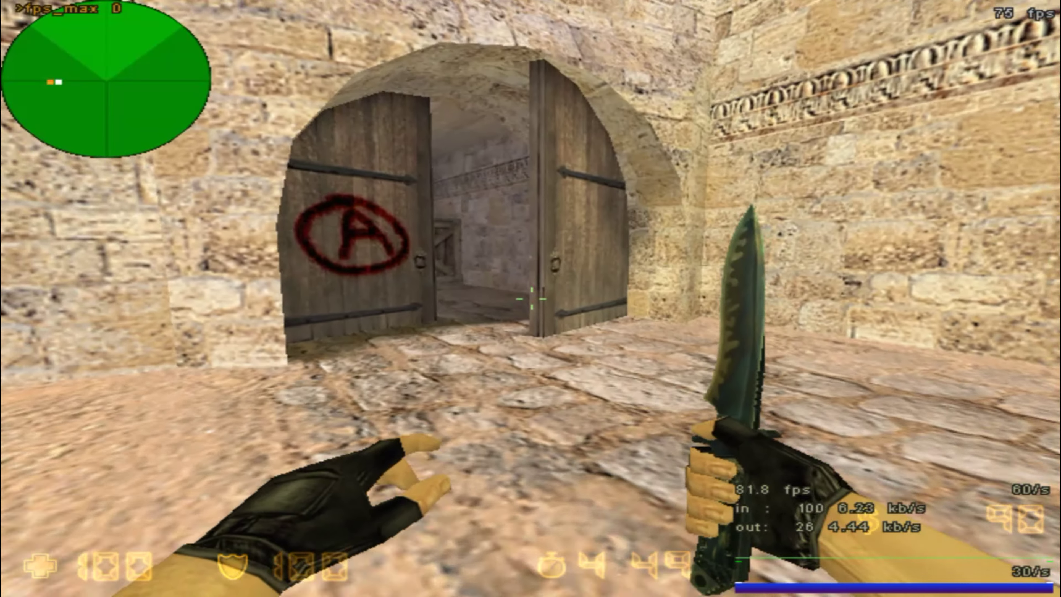
Step: Advance across the de_dust2 map while alternating between the pistol and the knife
key("2")
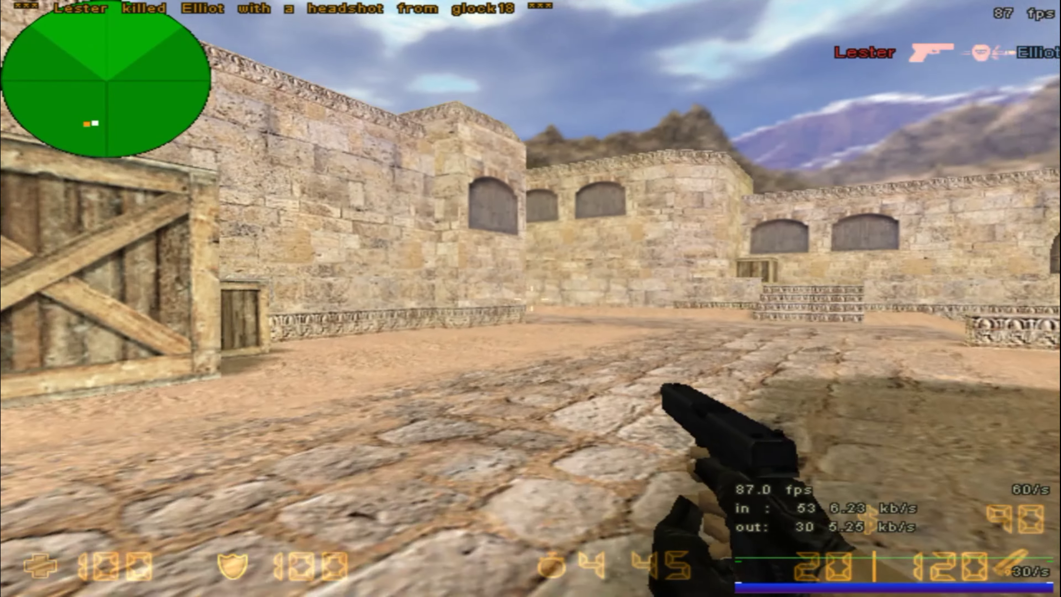
key("3")
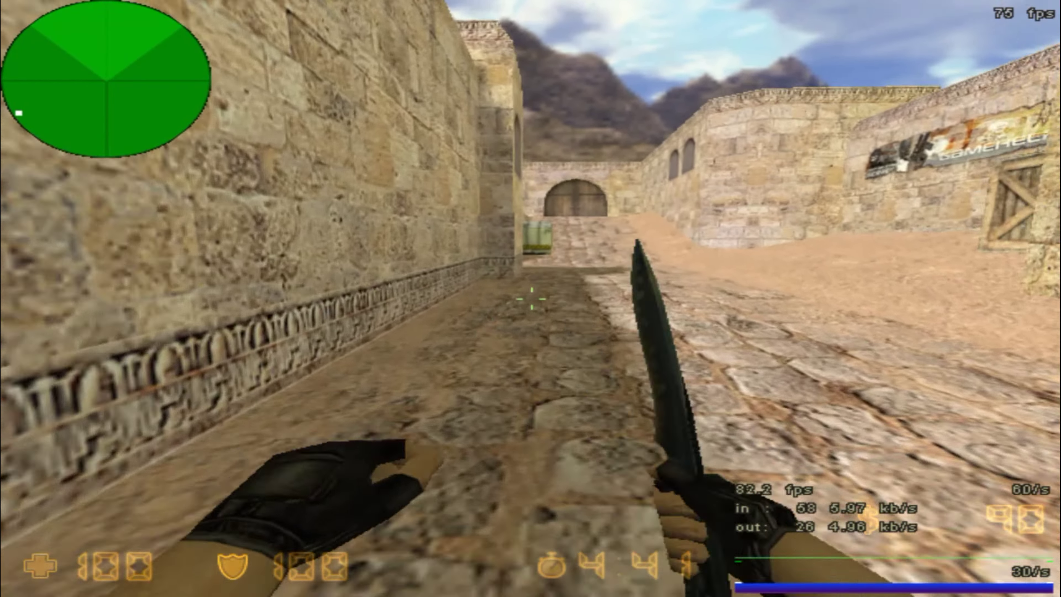
key("2")
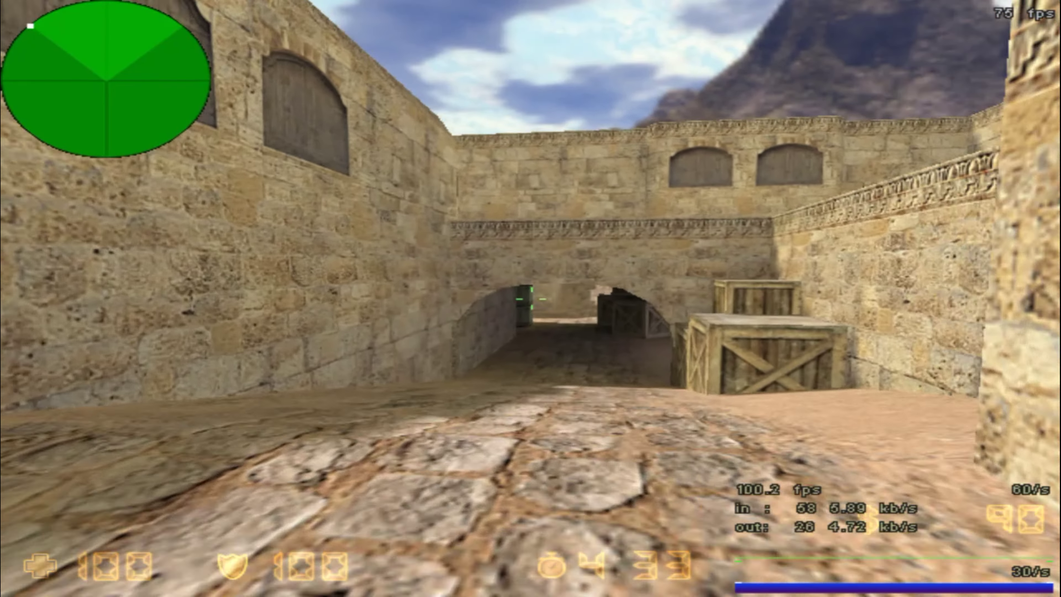
key("3")
key("Tab")
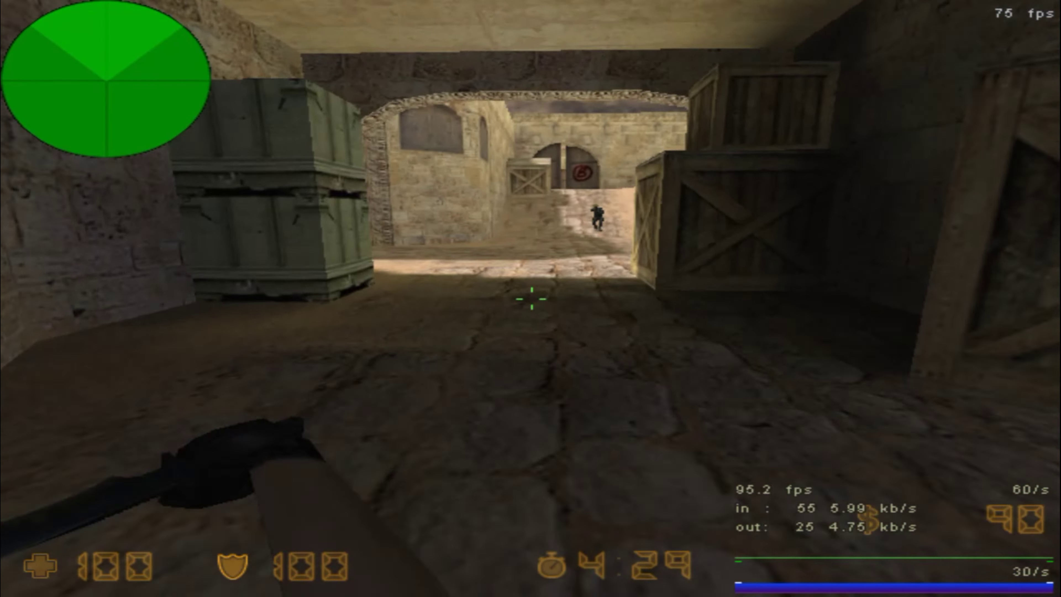
key("2")
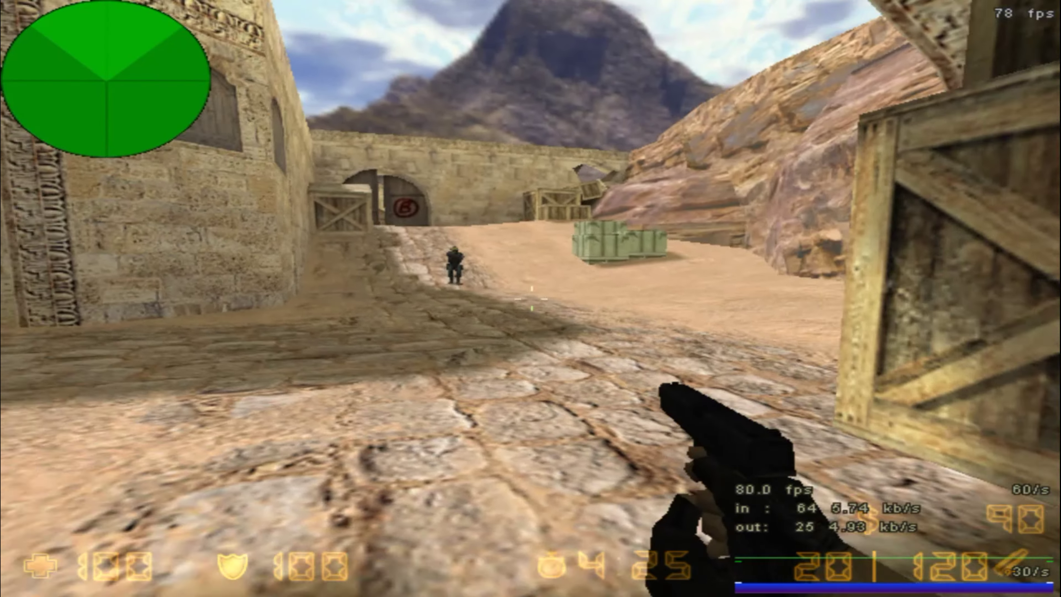
Step: Fire the pistol repeatedly at the opponent ahead, then re-equip the knife
left_click(533, 299)
left_click(532, 299)
left_click(532, 299)
left_click(532, 299)
left_click(532, 299)
left_click(532, 300)
left_click(532, 299)
key("3")
Step: Quit Counter-Strike, confirm leaving the game and close the remaining window
key("Escape")
left_click(113, 507)
left_click(415, 376)
key("Return")
left_click(618, 83)
left_click(1053, 8)
Step: Start the Windows shutdown procedure, enter 1 as the comment and confirm it
left_click(24, 584)
left_click(284, 562)
left_click(527, 399)
type("1")
key("Return")
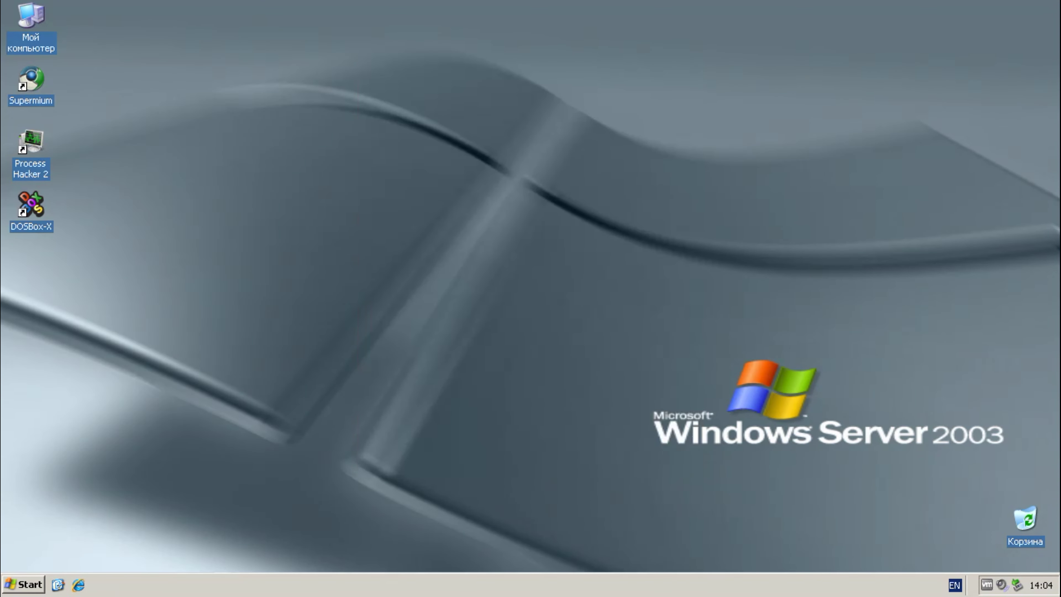